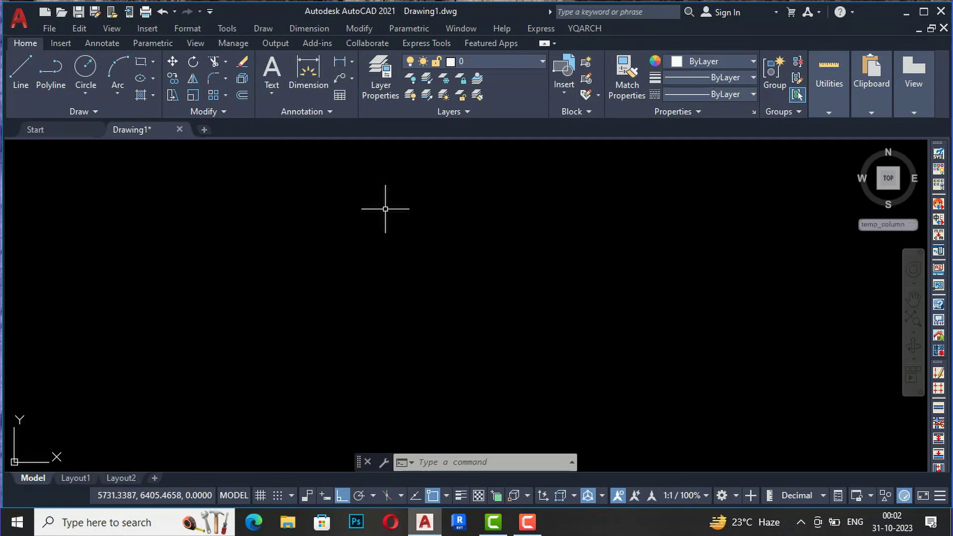
Step: Draw a horizontal axis line across the upper middle of the empty drawing with YQArch's Draw Axis Line command
click(593, 31)
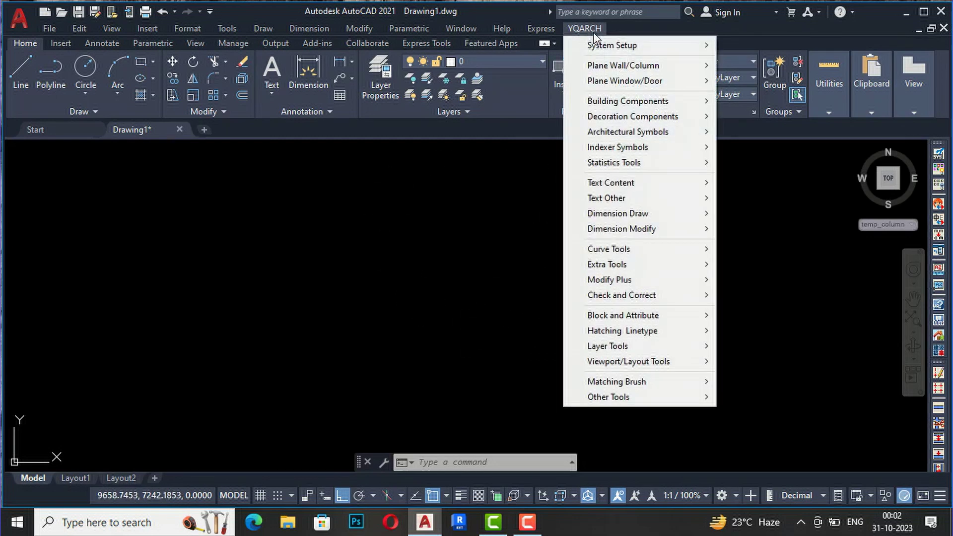
mouse_move(593, 72)
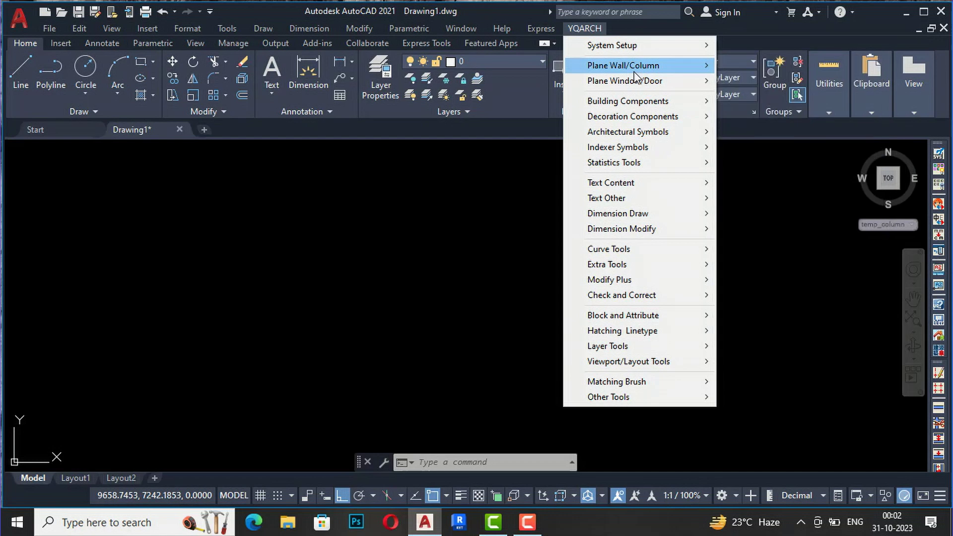
mouse_move(643, 77)
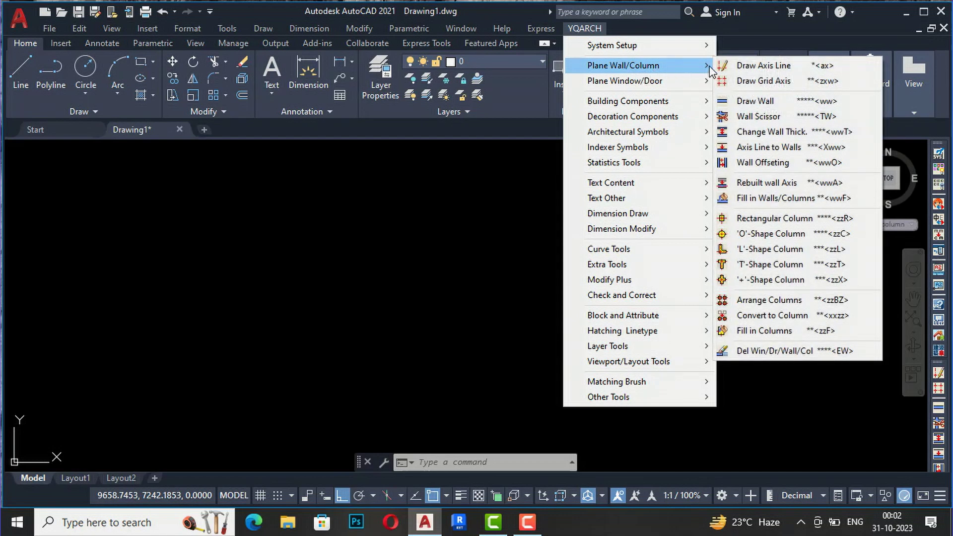
click(787, 70)
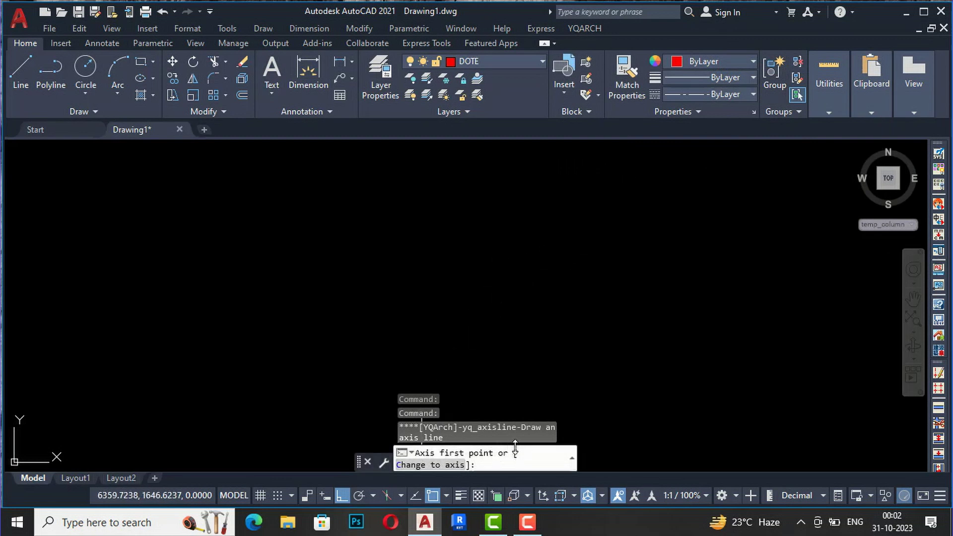
click(430, 232)
click(626, 232)
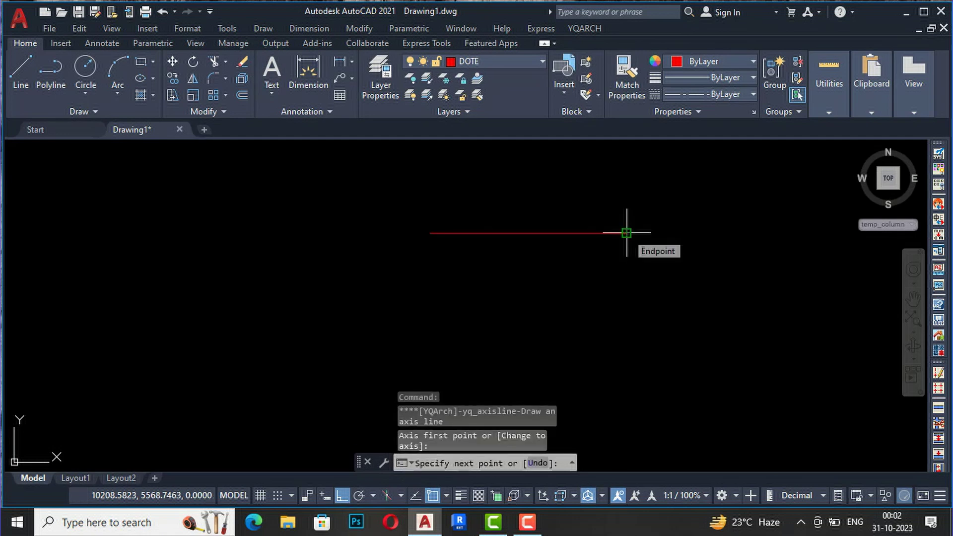
key(Escape)
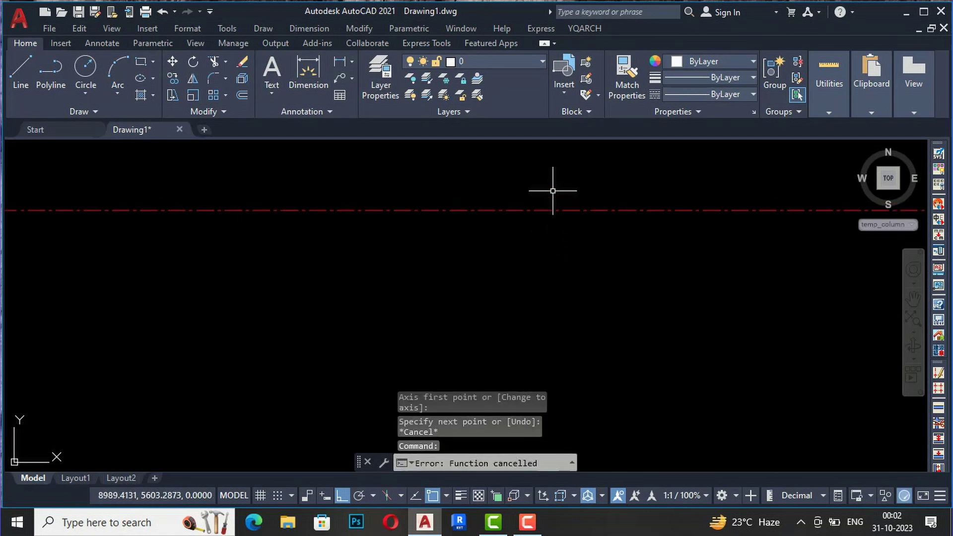
Step: Draw a vertical axis line just beyond the right end of the horizontal axis line
scroll(550, 235, down, 3)
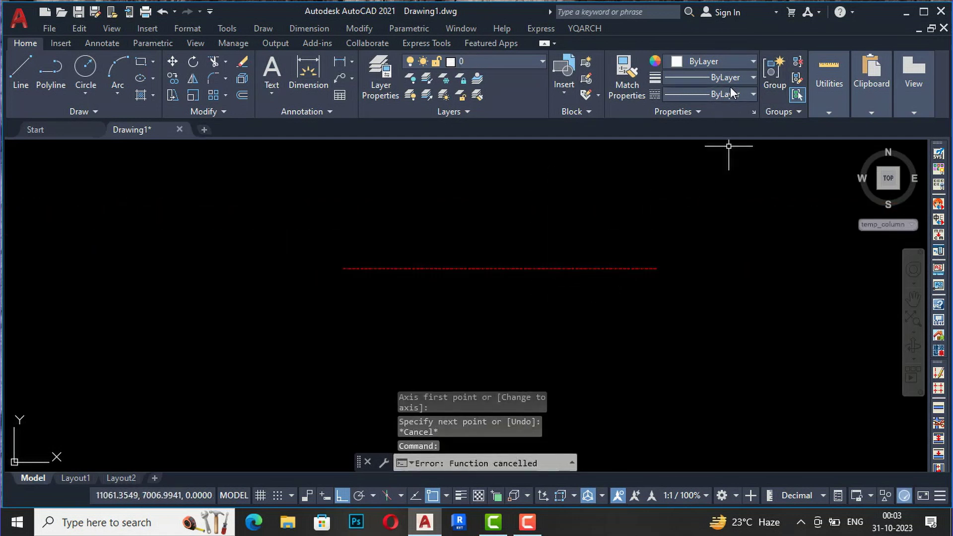
scroll(532, 302, up, 3)
scroll(506, 266, down, 5)
scroll(506, 264, up, 2)
key(Return)
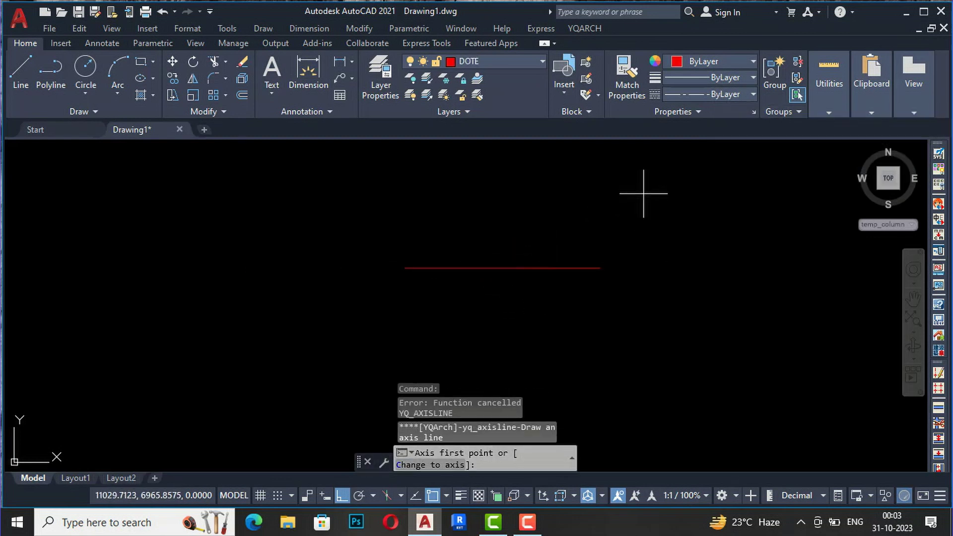
click(657, 311)
key(Escape)
scroll(660, 223, up, 5)
scroll(580, 226, down, 3)
scroll(611, 234, up, 2)
key(Escape)
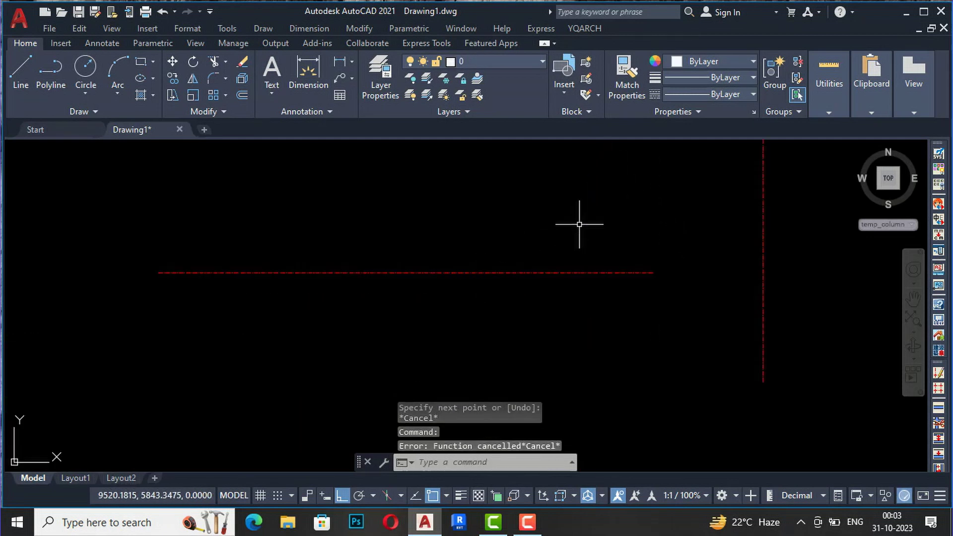
scroll(736, 174, down, 2)
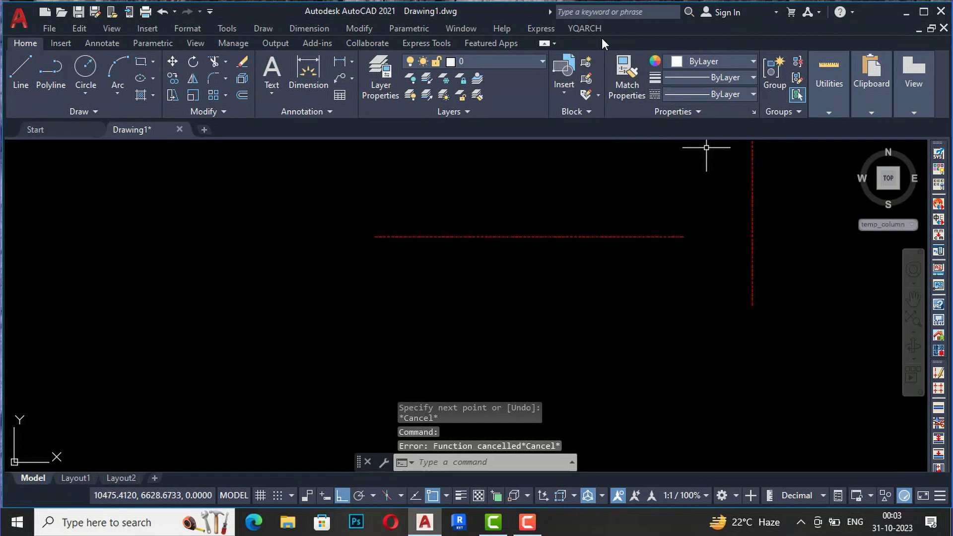
Step: Start YQArch's Draw Grid Axis command and set the grid's breadths to 15*7
click(589, 30)
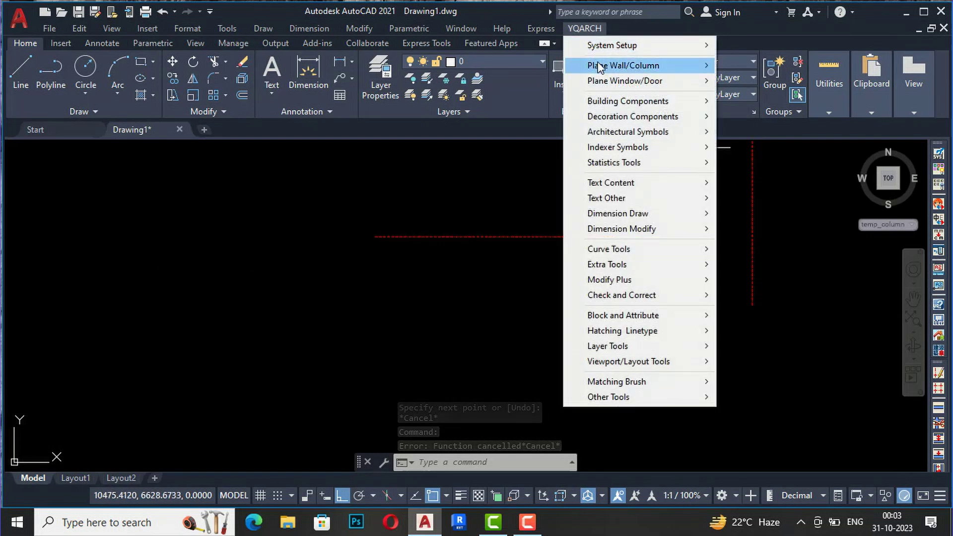
mouse_move(620, 65)
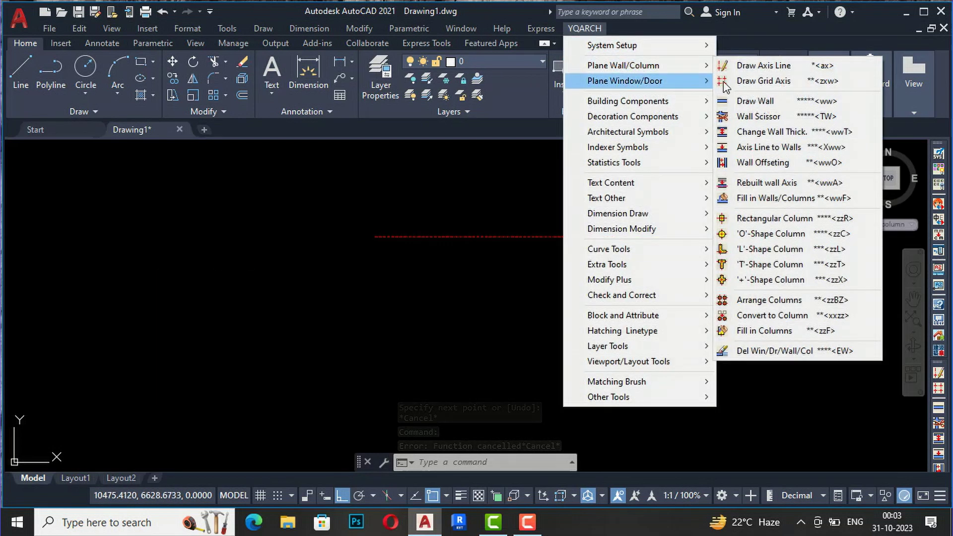
click(757, 84)
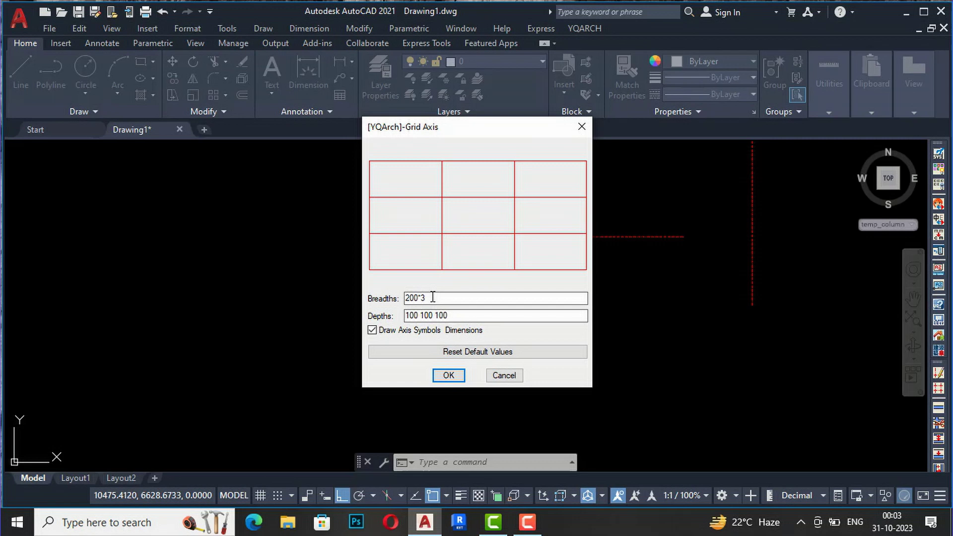
drag(432, 297, 385, 297)
text(15*7)
click(482, 316)
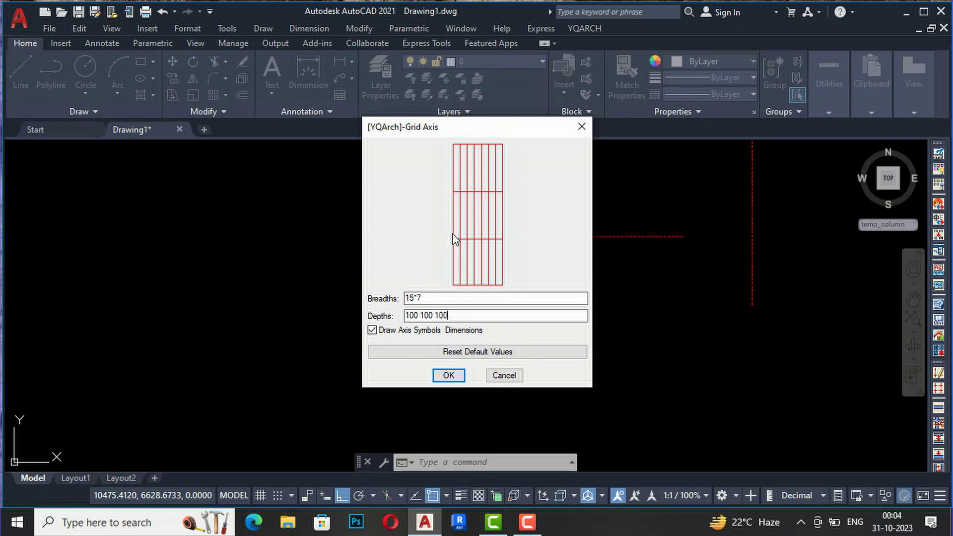
click(454, 298)
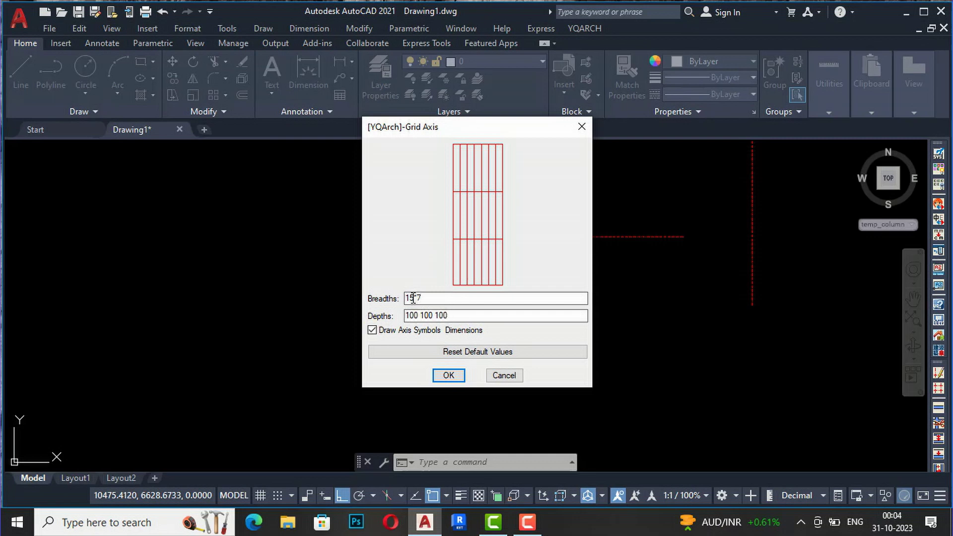
click(457, 317)
drag(457, 313, 400, 316)
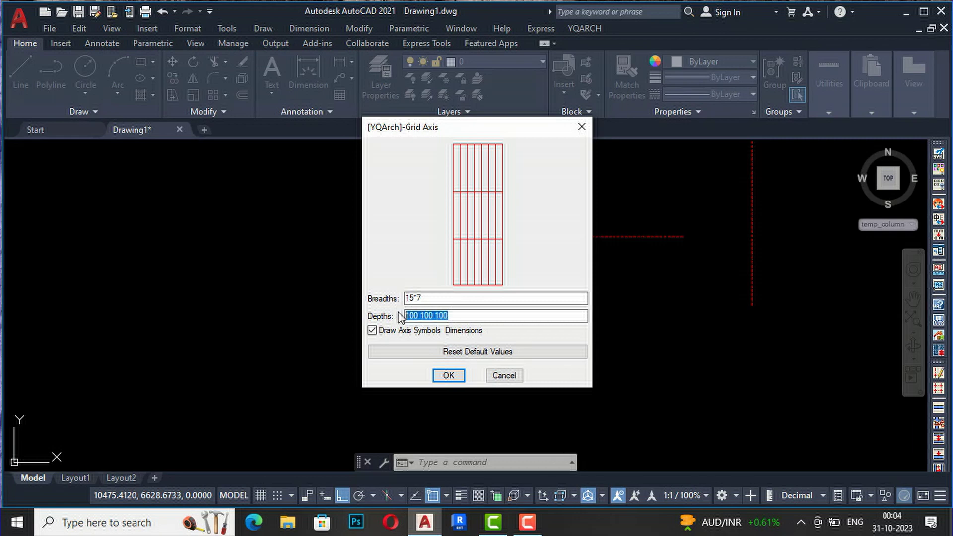
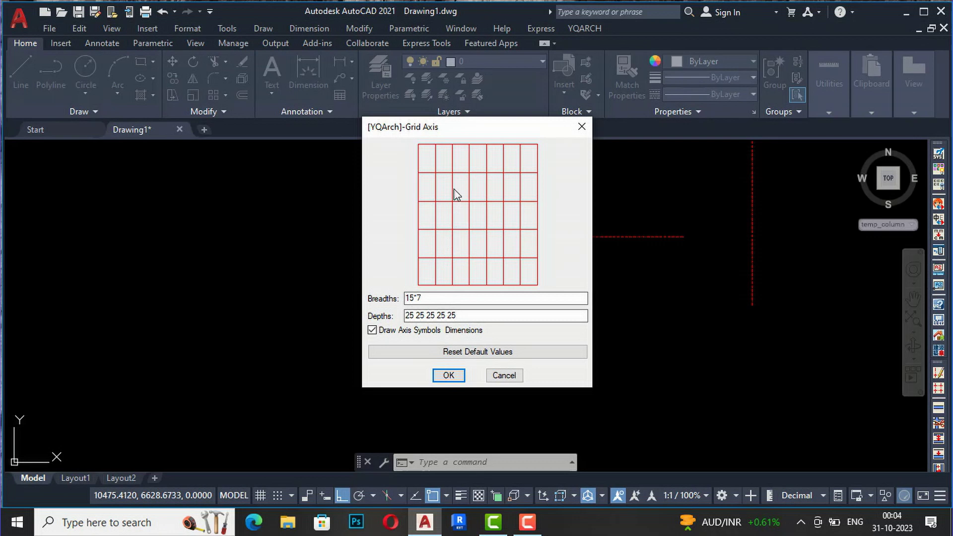
click(451, 376)
scroll(607, 338, up, 4)
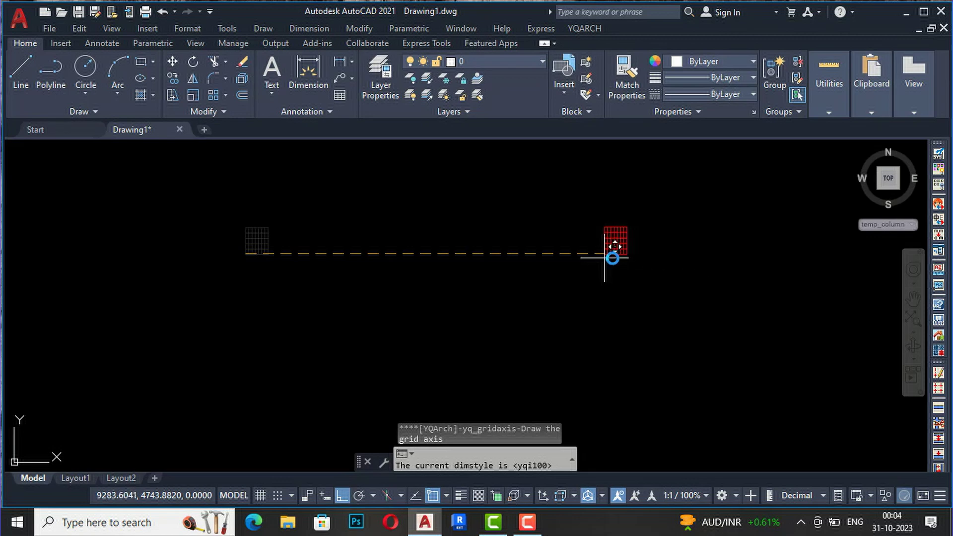
click(612, 258)
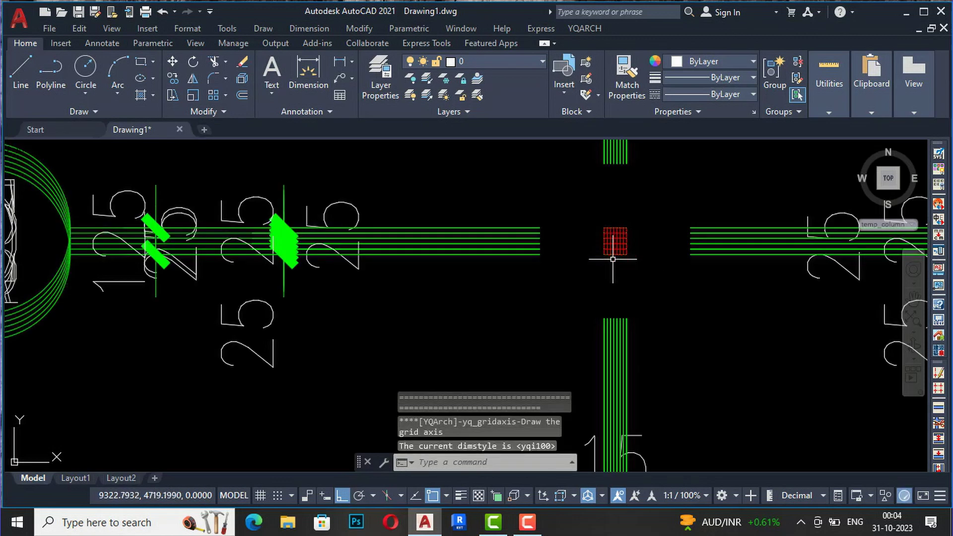
key(Escape)
Step: Undo the placed axis grid together with its symbols and dimensions
scroll(378, 287, down, 5)
key(ctrl+z)
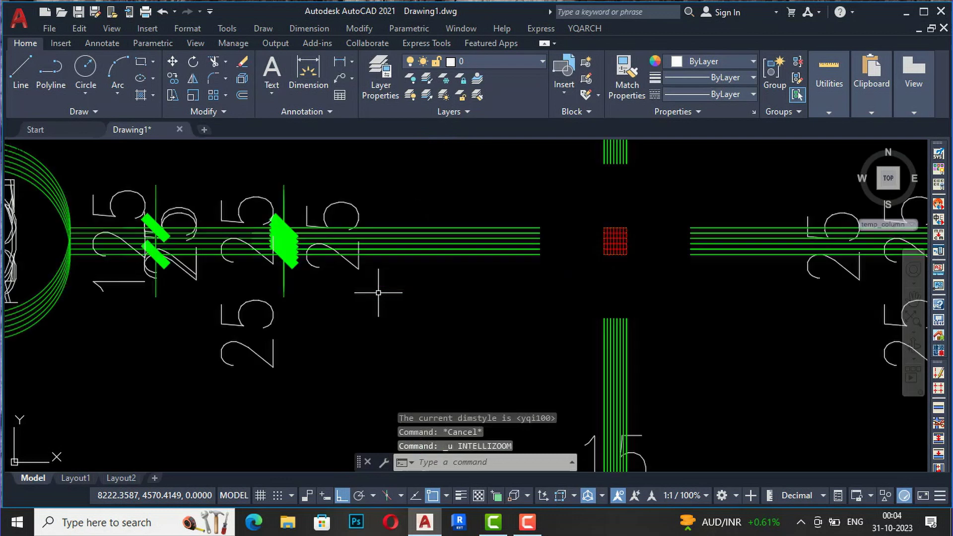
key(ctrl+z)
scroll(464, 263, up, 4)
Step: Start YQArch's Draw Wall command, using wall layer WALL1 and a wall thickness of 9
click(576, 29)
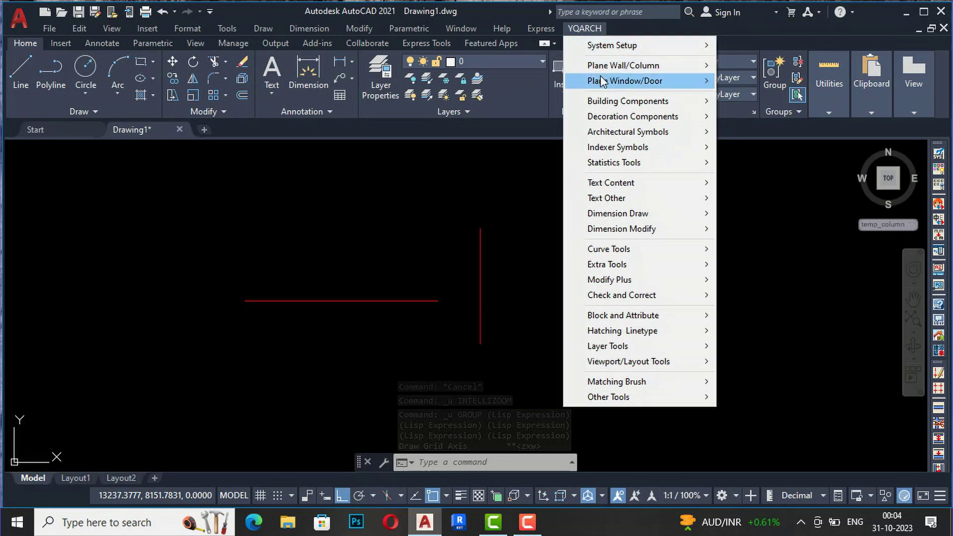
mouse_move(605, 73)
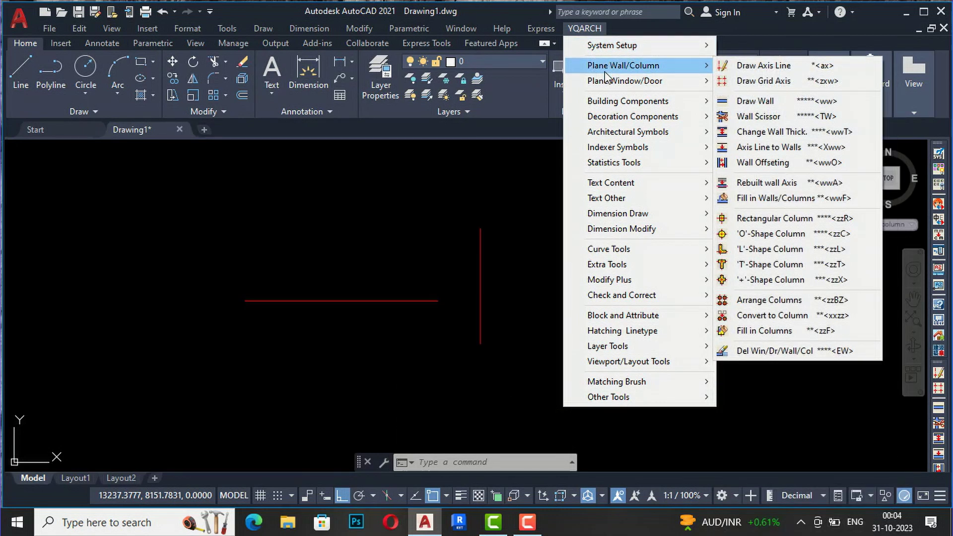
click(763, 104)
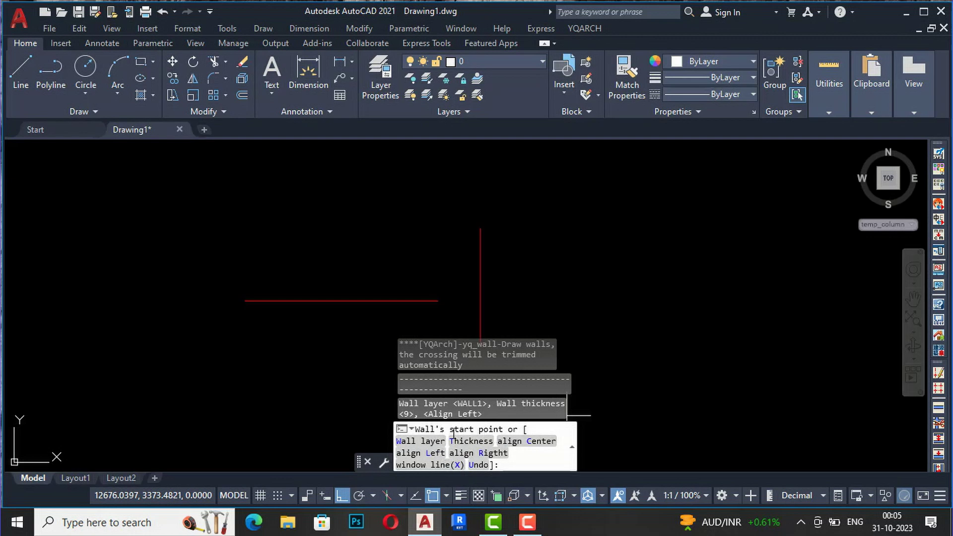
click(411, 443)
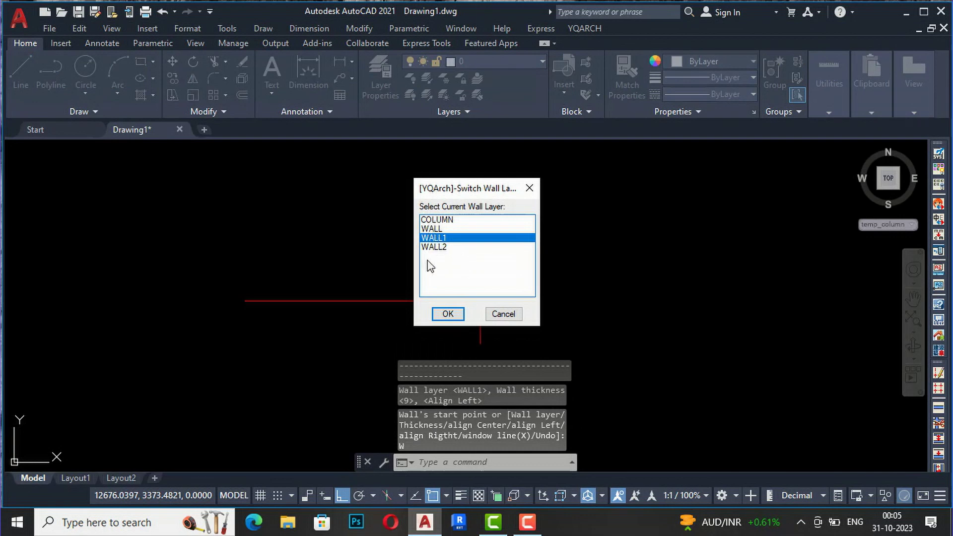
click(448, 314)
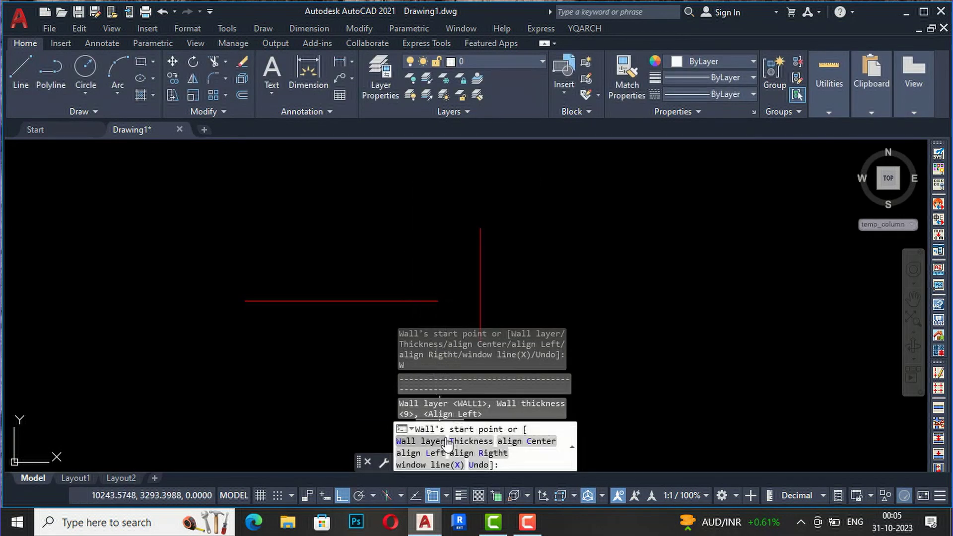
click(463, 441)
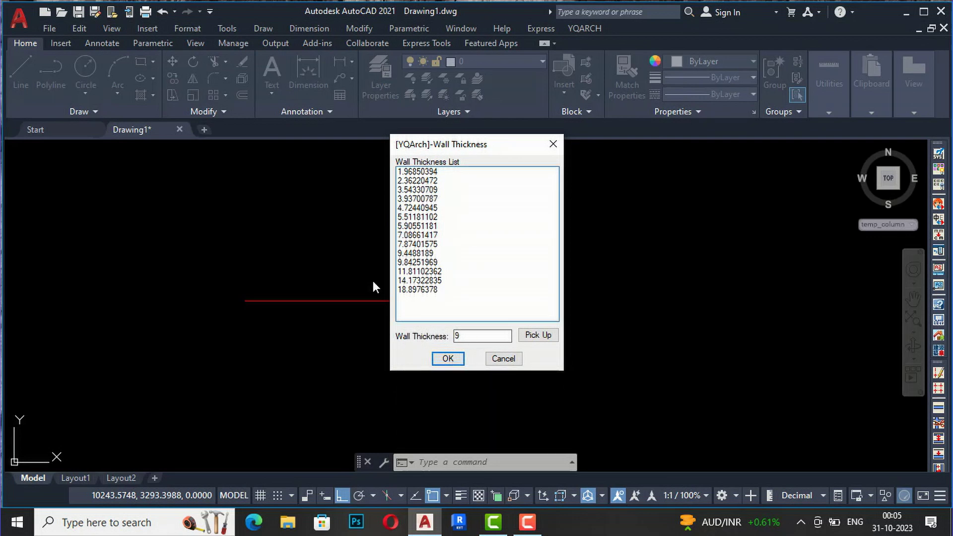
click(448, 358)
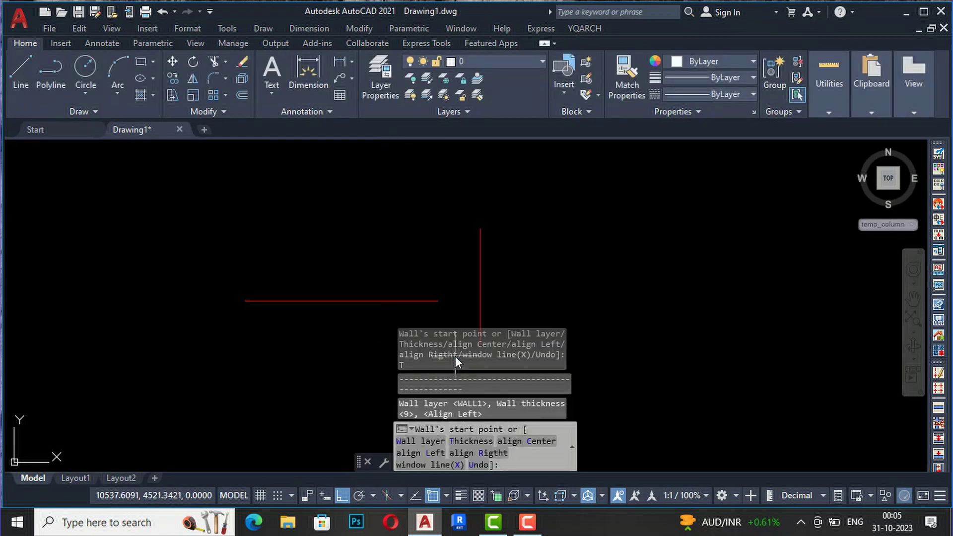
Step: Draw a stepped, open wall outline of six perpendicular segments right of the axis lines, going right, down, left, up, left and up
click(662, 261)
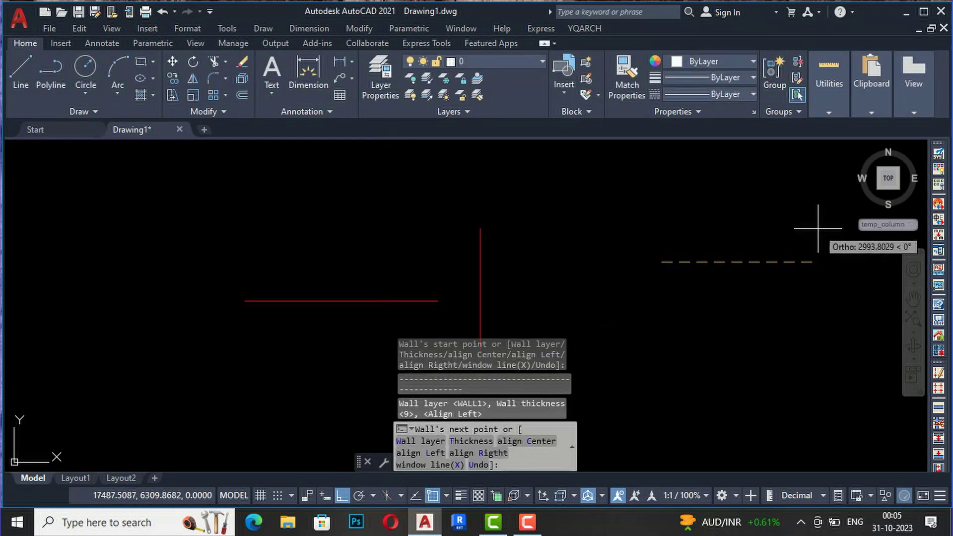
click(799, 248)
click(797, 339)
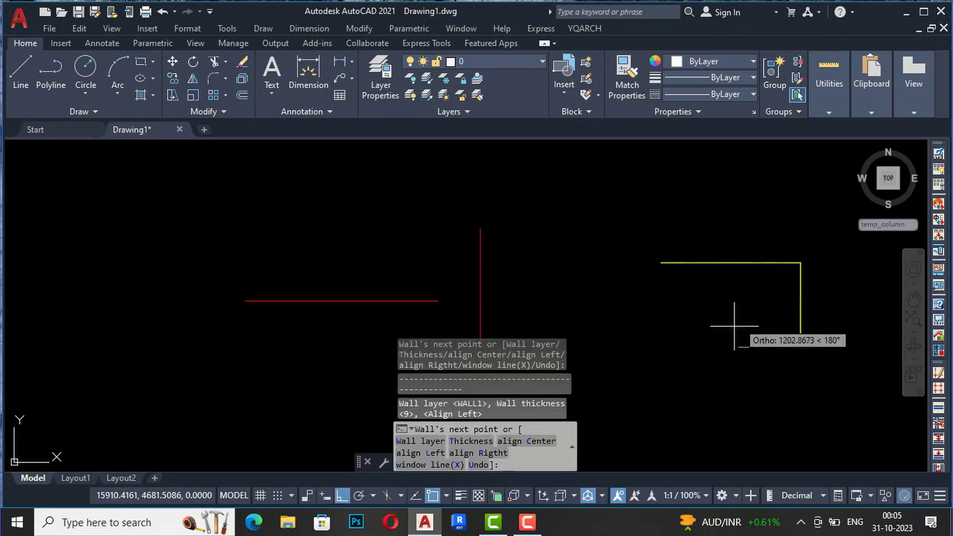
click(724, 336)
scroll(732, 302, up, 5)
click(727, 300)
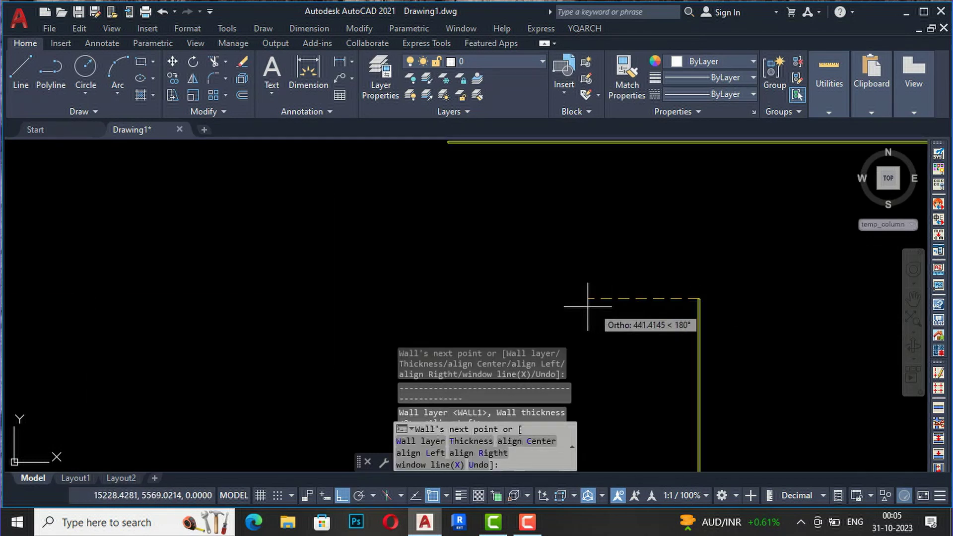
click(528, 298)
click(527, 213)
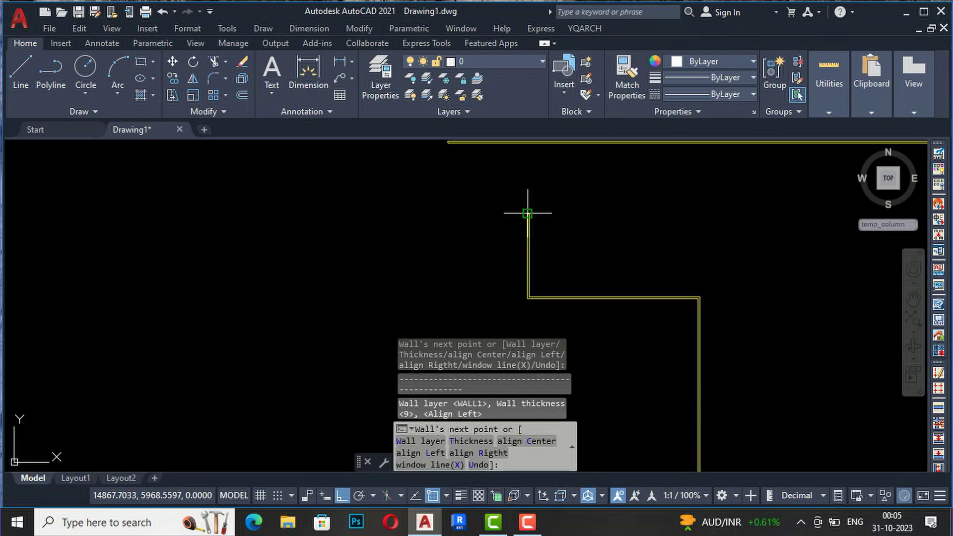
key(Escape)
scroll(659, 308, down, 5)
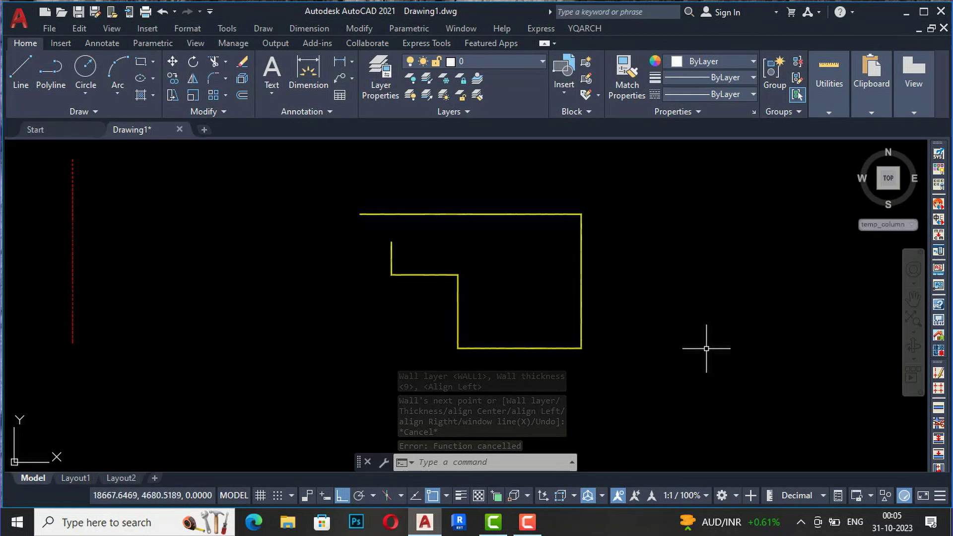
Step: Draw a wall of thickness 9 on layer WALL1 along the horizontal axis line, from its left end to its right end
scroll(705, 354, down, 4)
scroll(391, 324, up, 2)
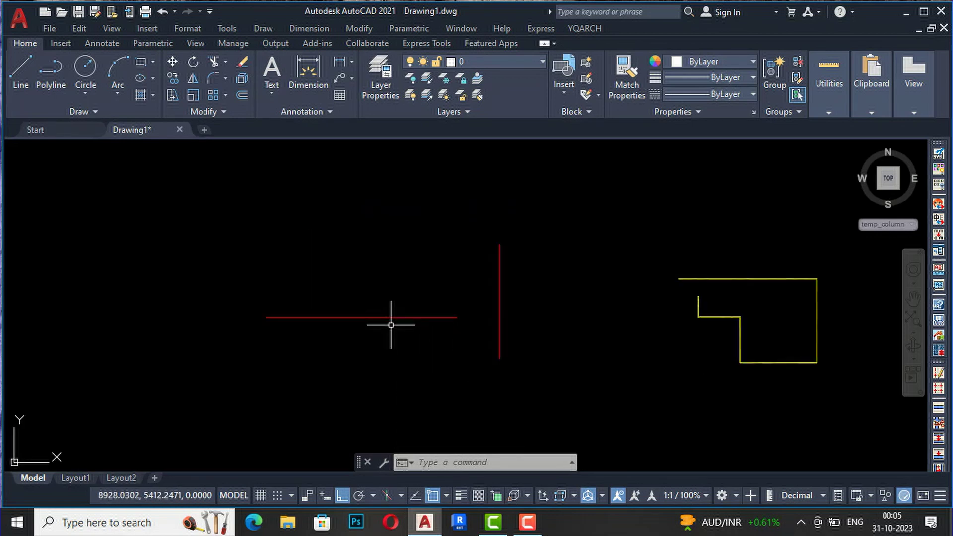
key(Escape)
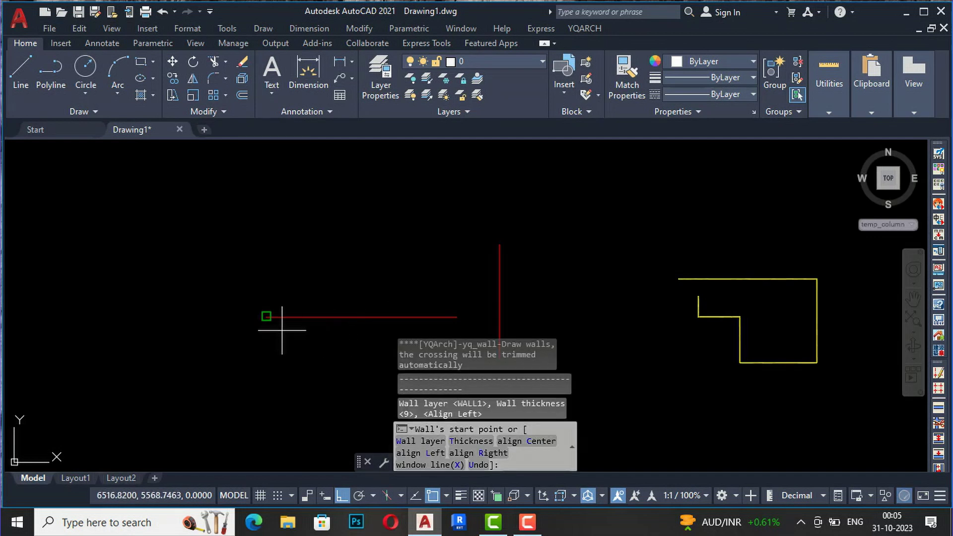
scroll(269, 321, up, 4)
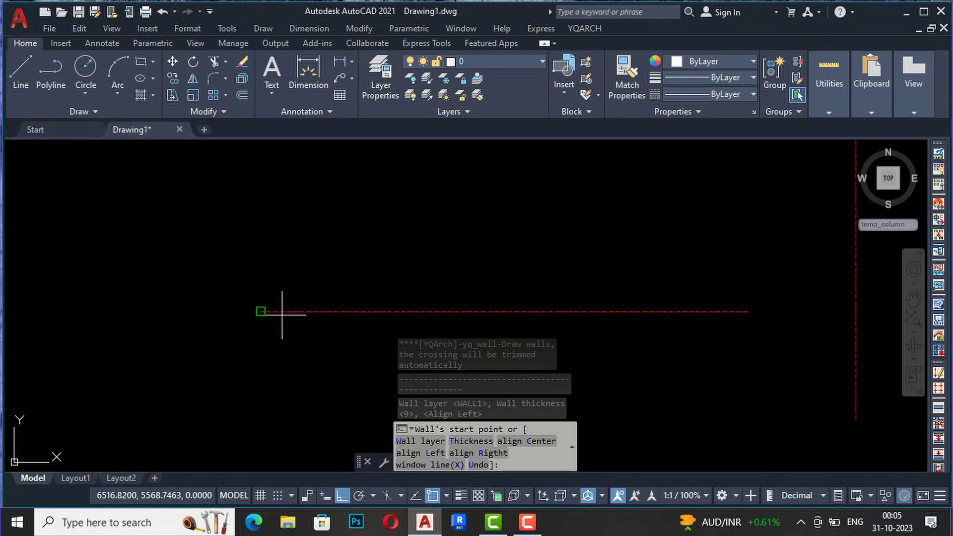
click(260, 311)
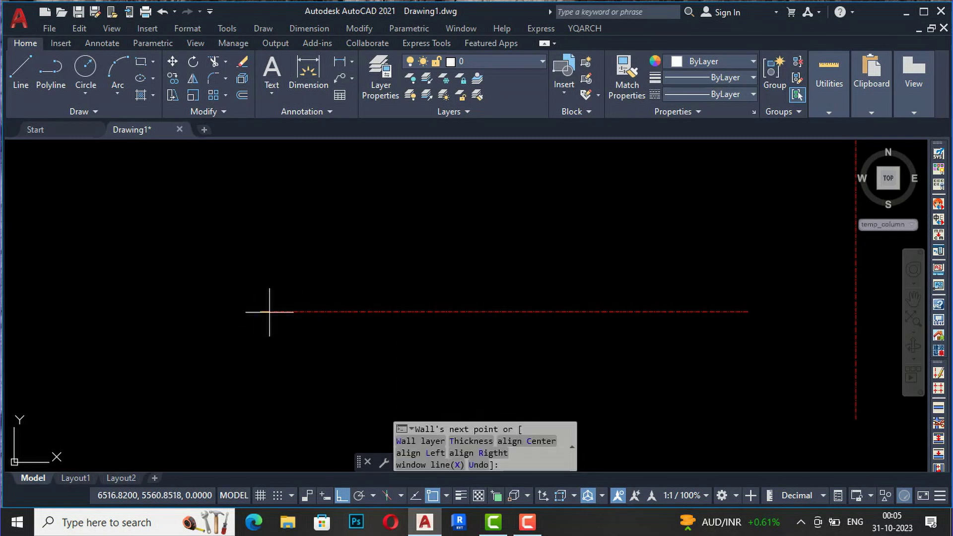
click(746, 311)
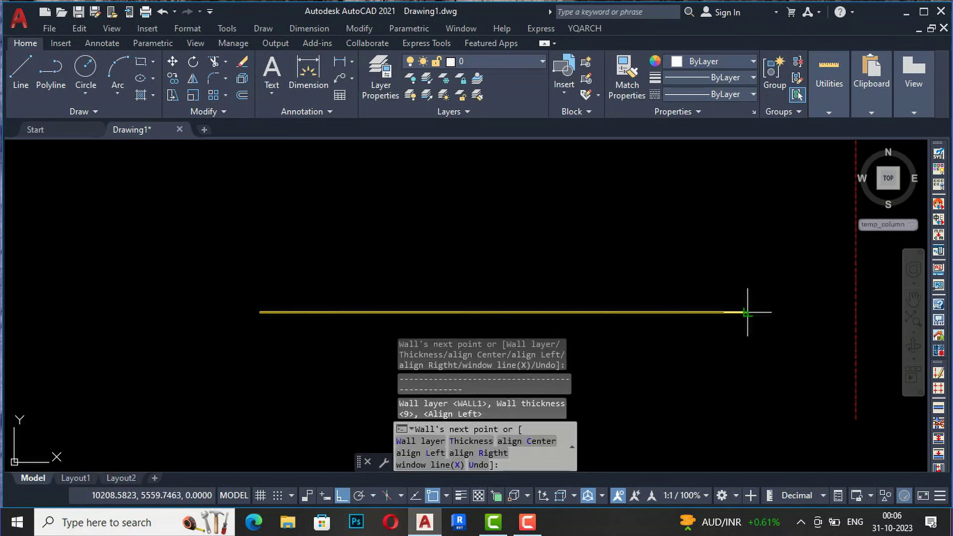
key(Escape)
scroll(419, 314, up, 6)
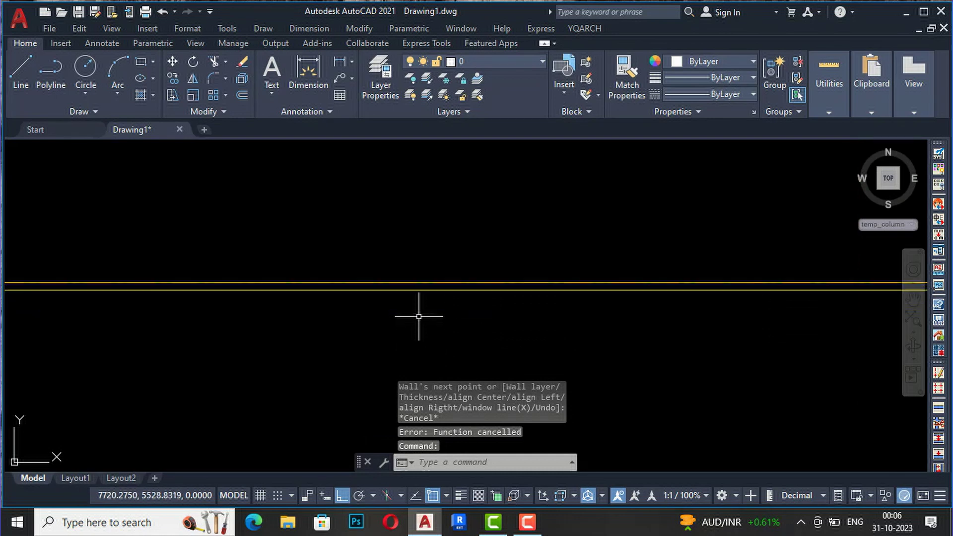
scroll(439, 253, down, 3)
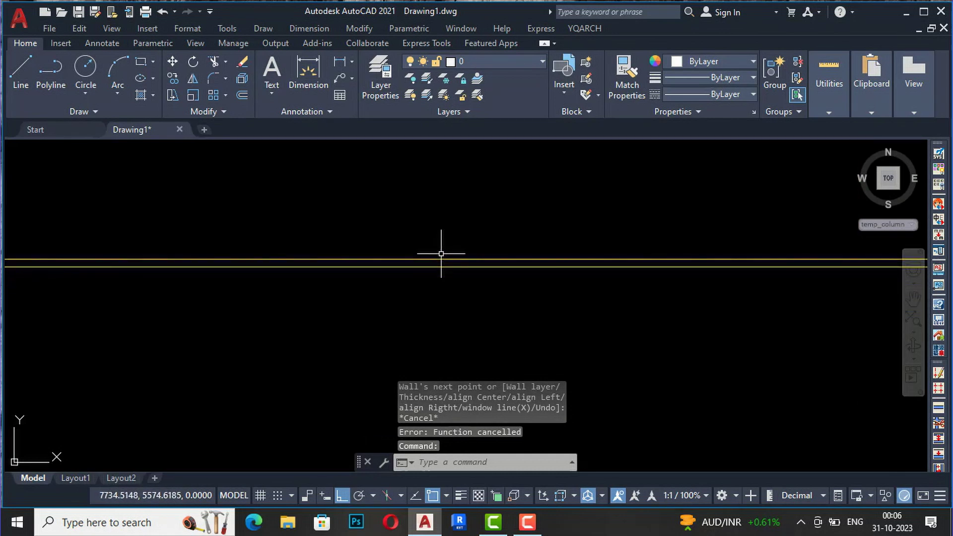
scroll(435, 286, down, 5)
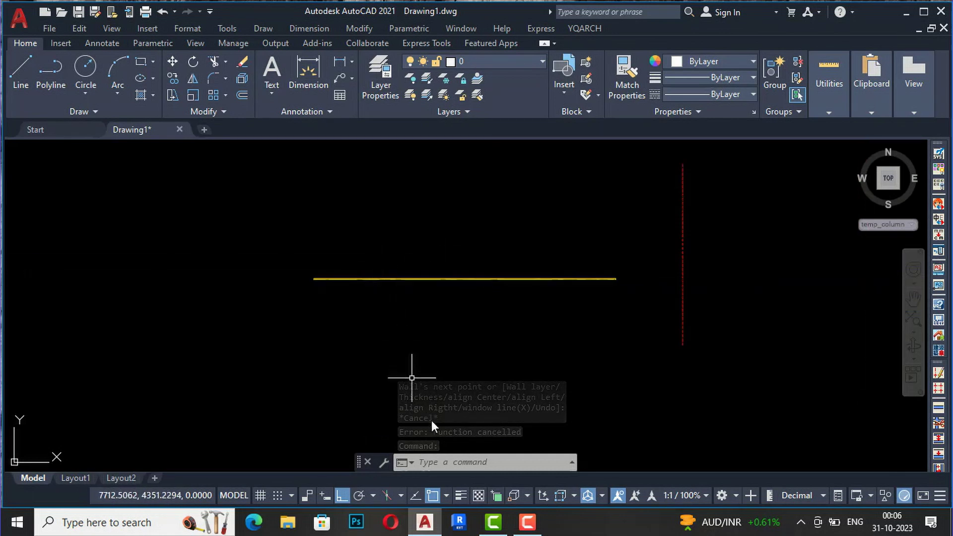
Step: Draw another wall with left alignment along the vertical axis line, from its lower end to its upper end
key(Return)
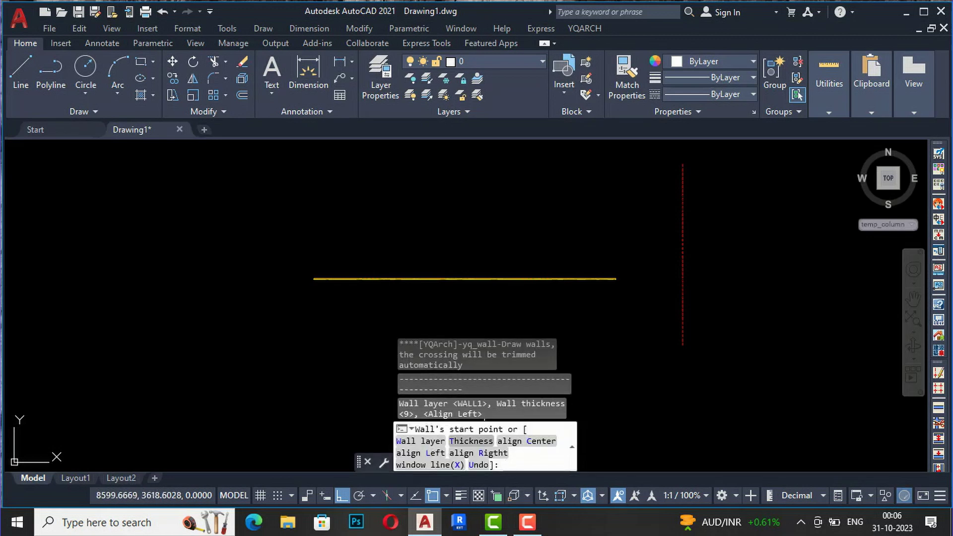
click(435, 454)
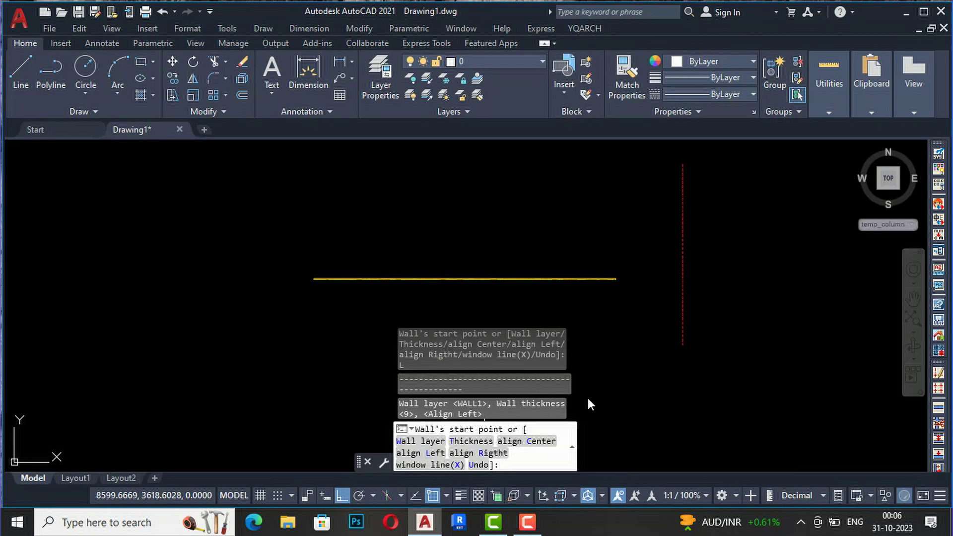
click(683, 344)
click(682, 164)
key(Escape)
scroll(677, 237, up, 5)
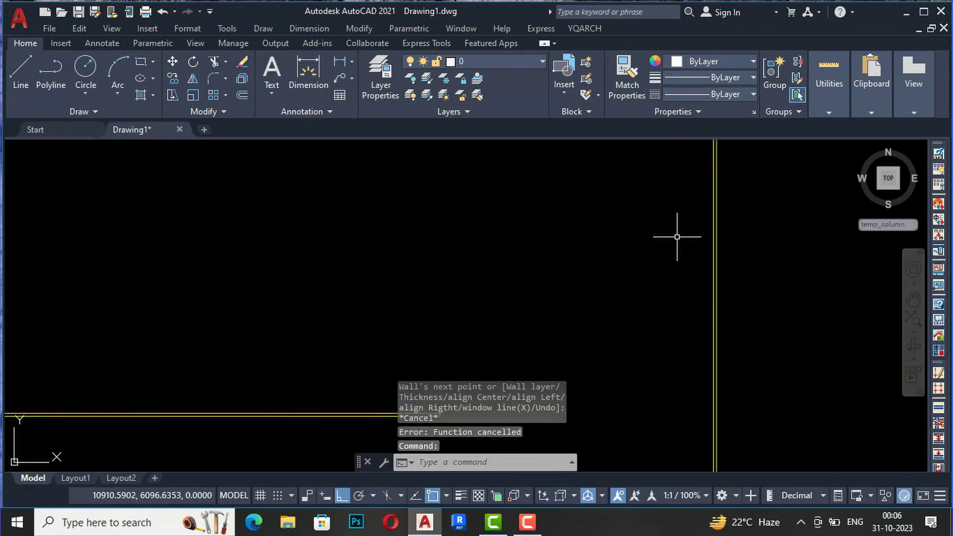
scroll(729, 253, up, 2)
scroll(559, 270, down, 2)
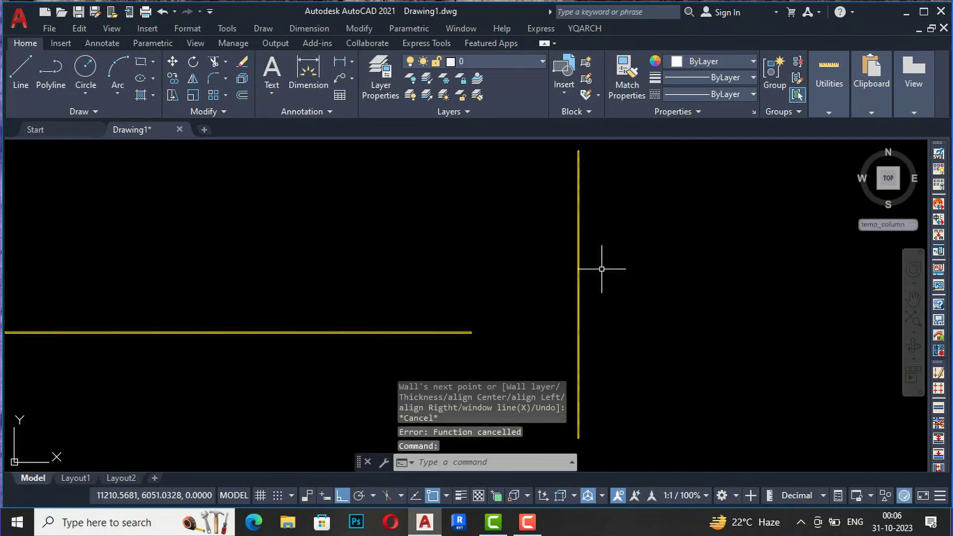
key(Escape)
scroll(501, 277, down, 4)
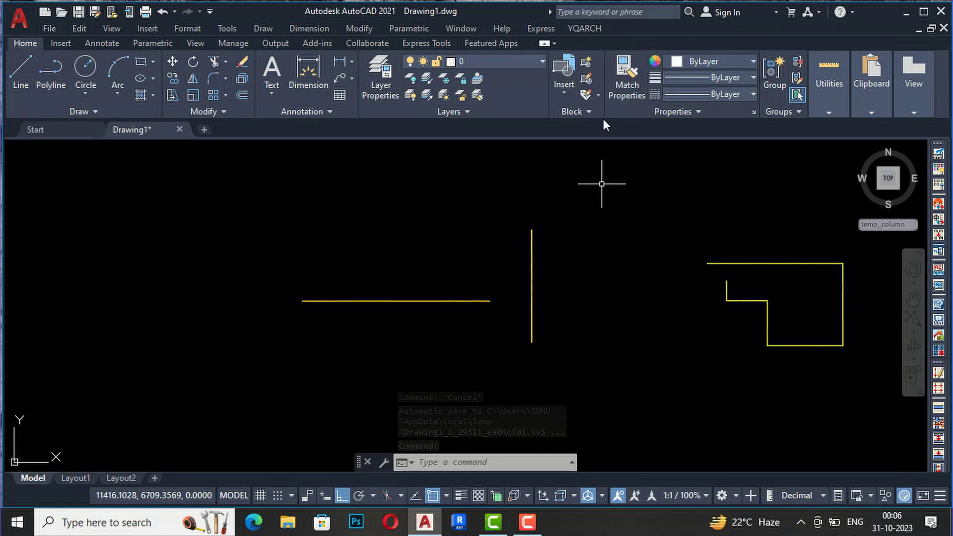
Step: Run YQArch's Wall Scissor command for trimming walls, then exit it
click(591, 30)
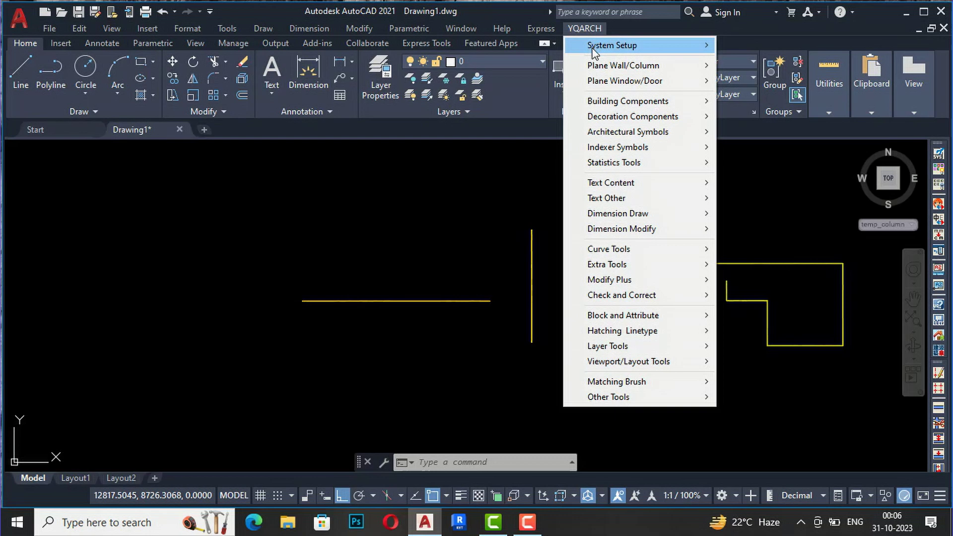
mouse_move(601, 72)
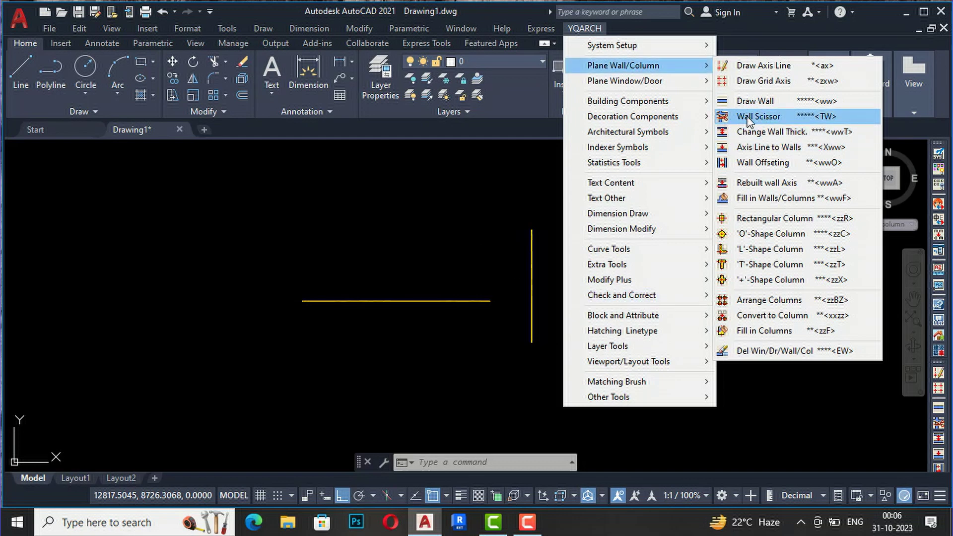
click(770, 122)
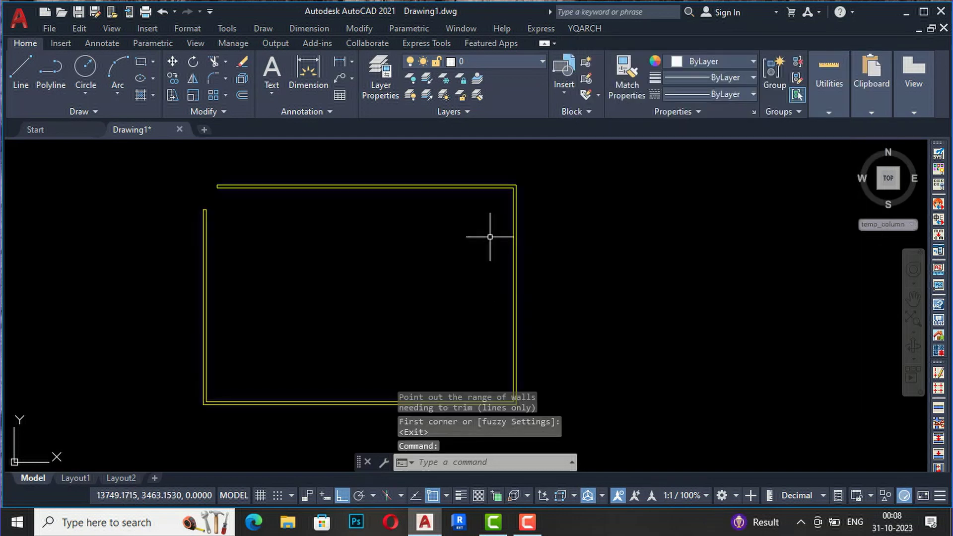
key(Escape)
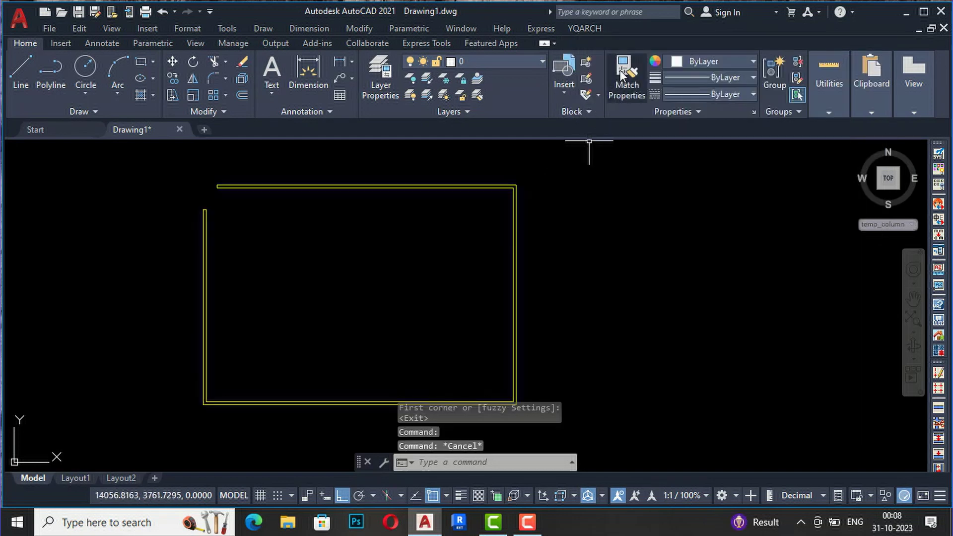
Step: Start YQArch's Change Wall Thickness command and change the rectangular outline's right wall to a thickness of 12
click(585, 29)
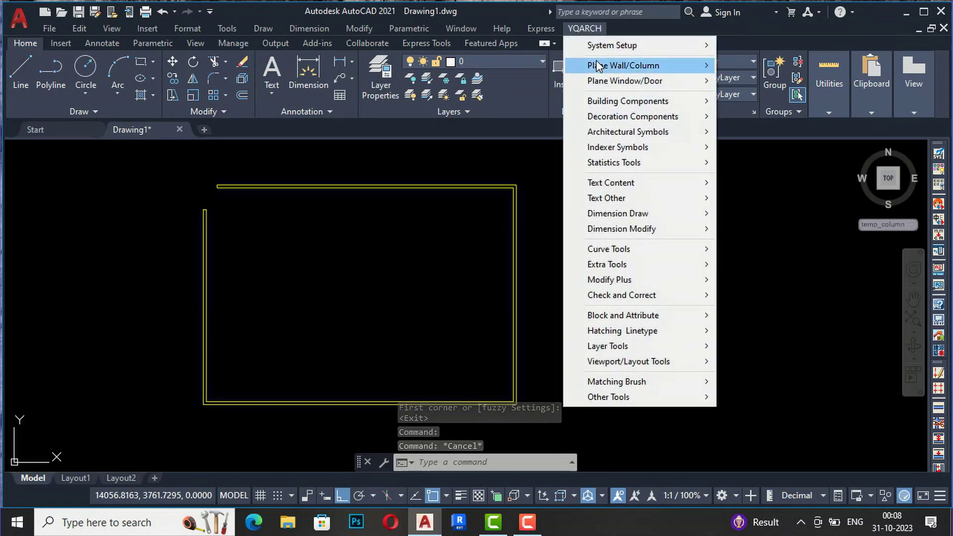
mouse_move(598, 65)
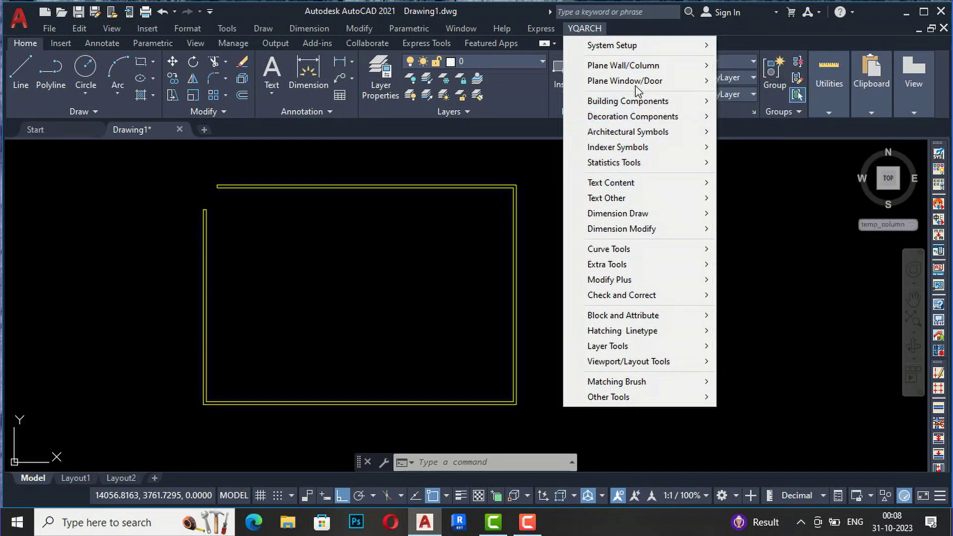
mouse_move(684, 75)
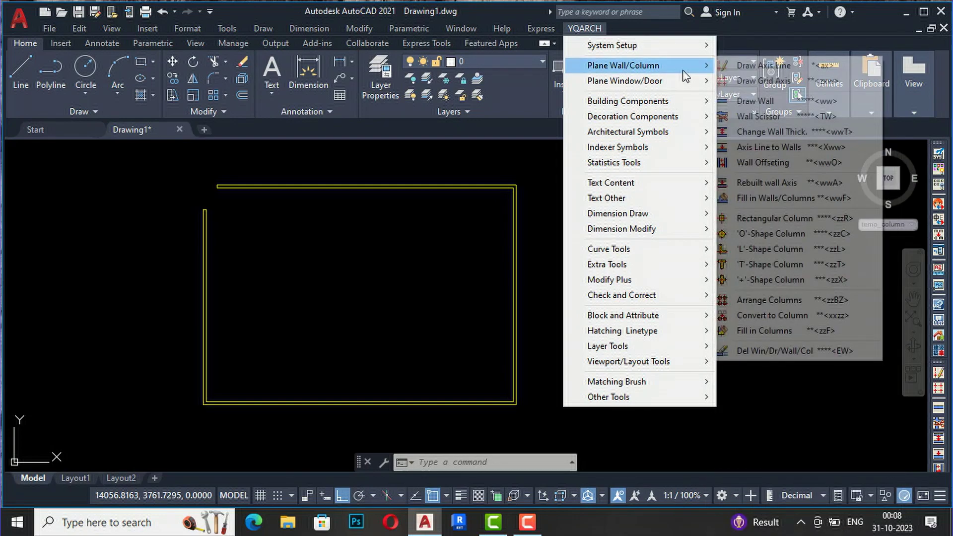
click(756, 133)
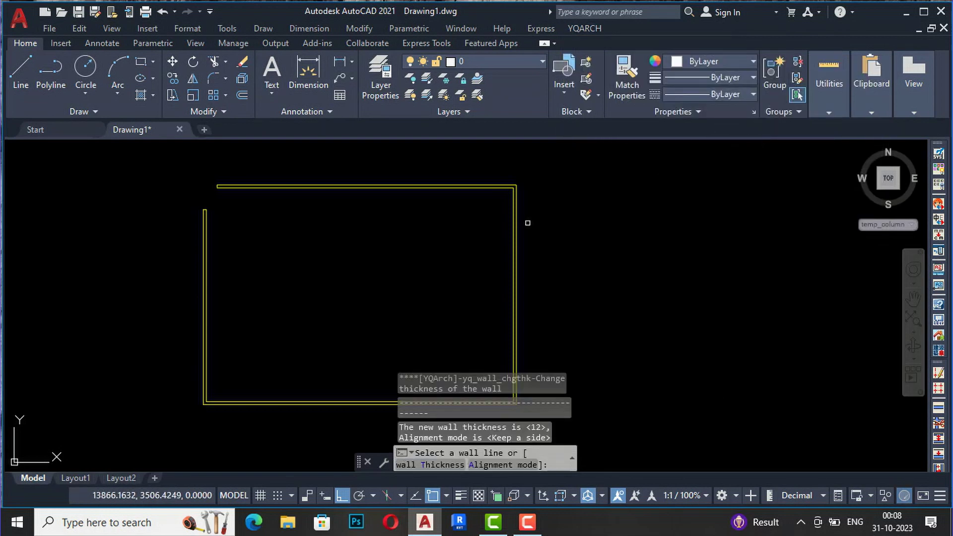
scroll(499, 188, up, 3)
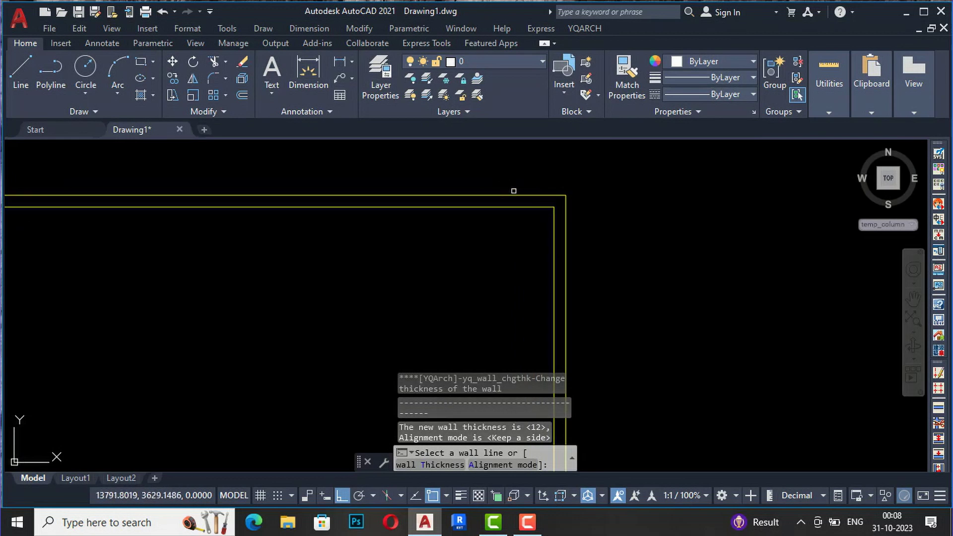
click(553, 228)
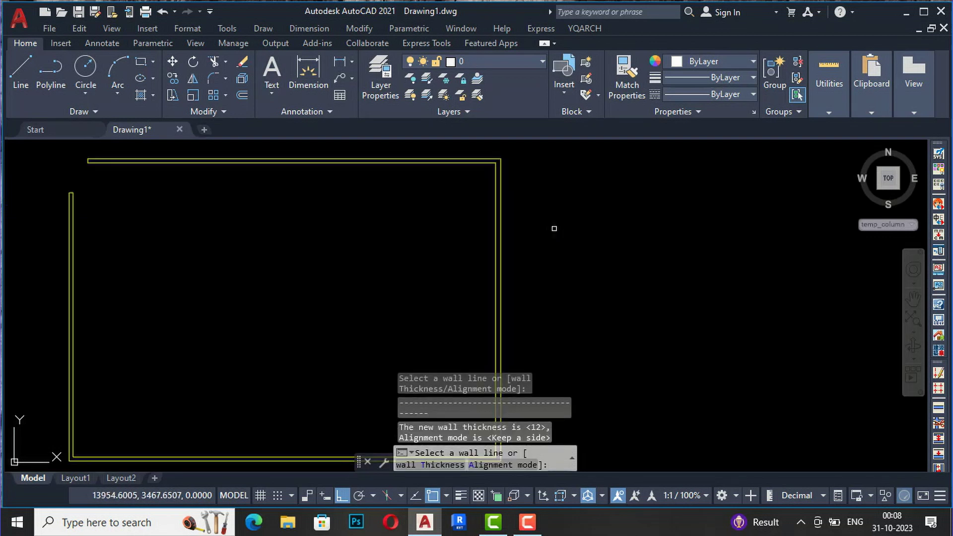
Step: Set the new wall thickness to 18 and apply it to the outline's top wall
click(435, 464)
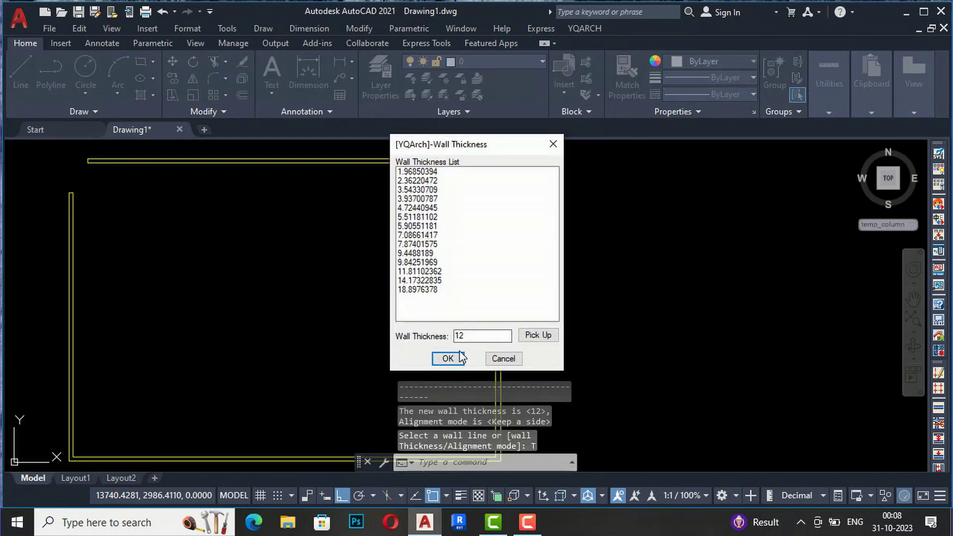
key(shift+Tab)
text(18)
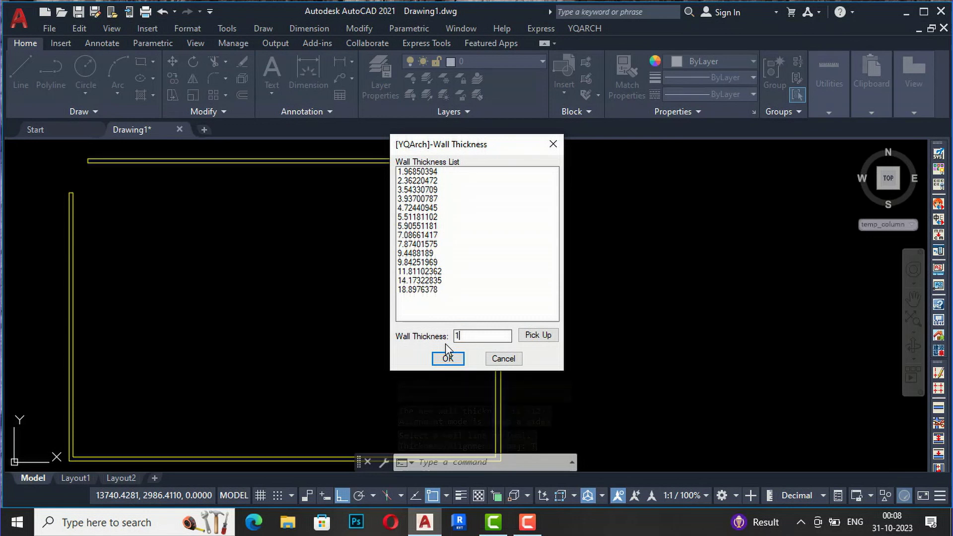
click(447, 357)
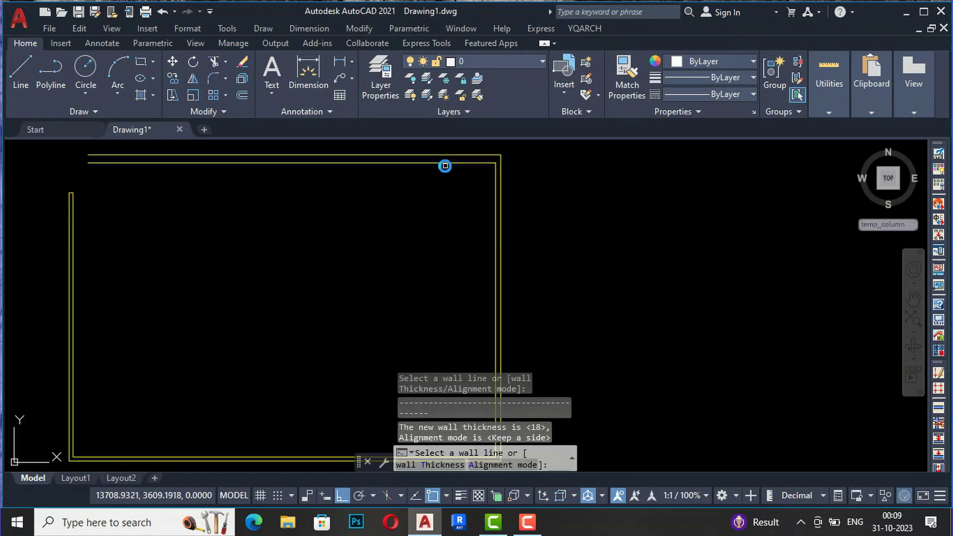
Step: Apply the wall thickness of 18 to the outline's right, bottom and left walls, and end the thickness command
scroll(474, 158, up, 2)
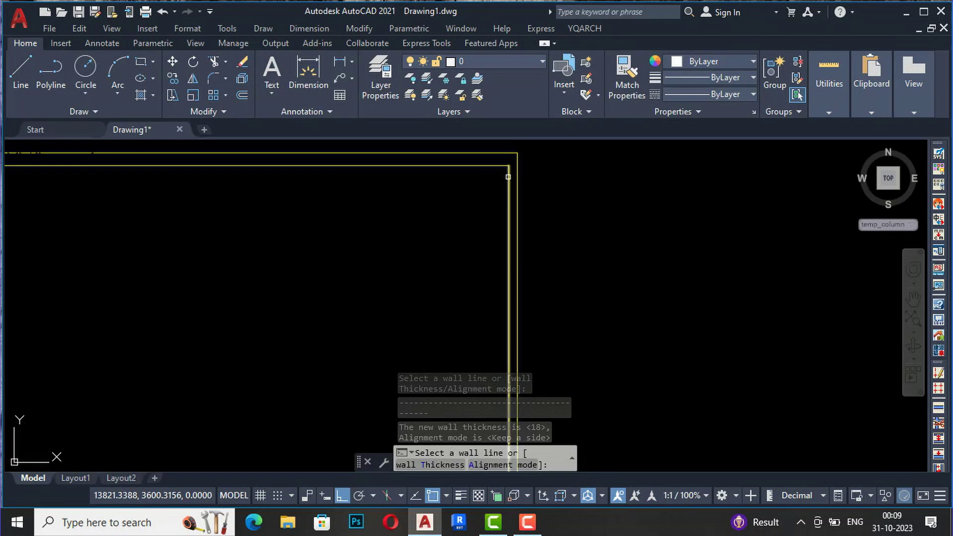
scroll(507, 176, down, 2)
scroll(565, 177, down, 2)
scroll(519, 273, up, 2)
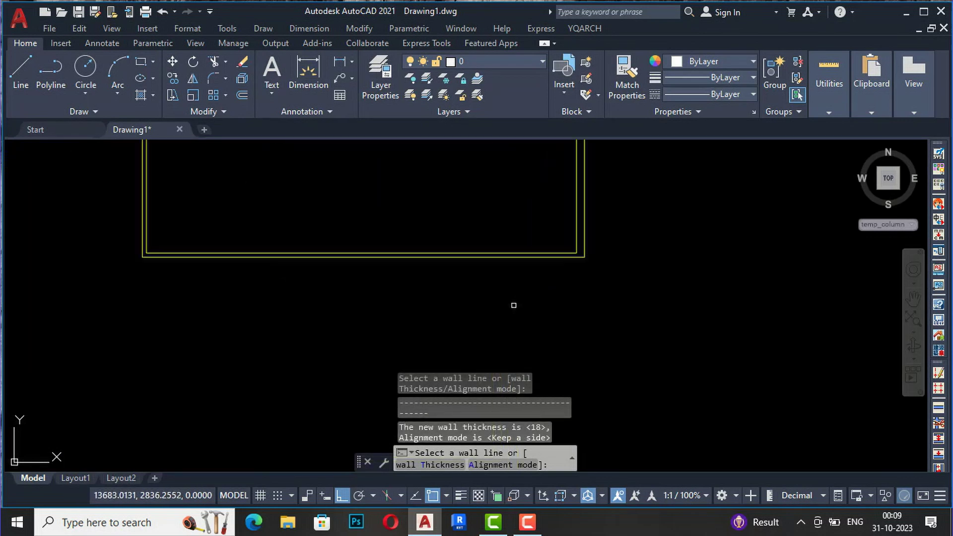
click(528, 256)
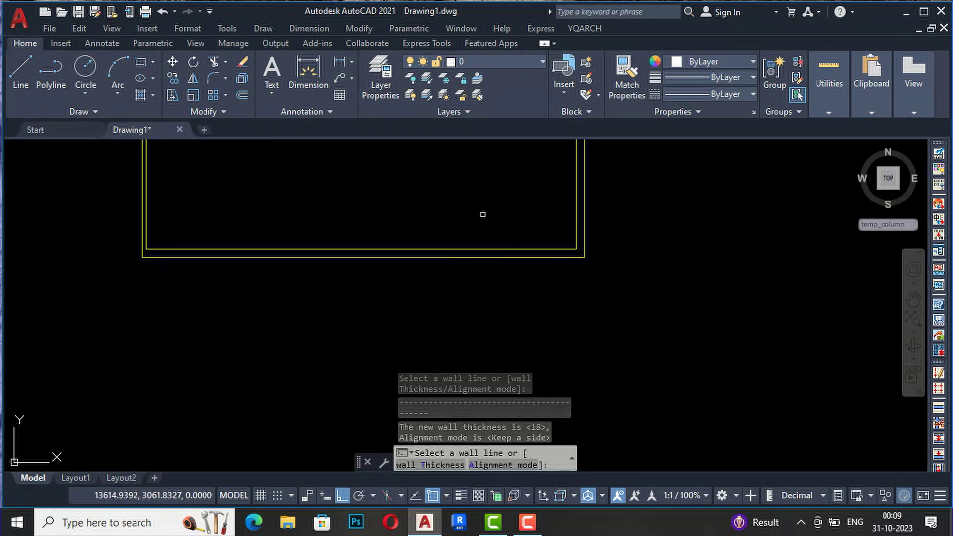
middle_drag(149, 278, 372, 281)
scroll(372, 199, up, 2)
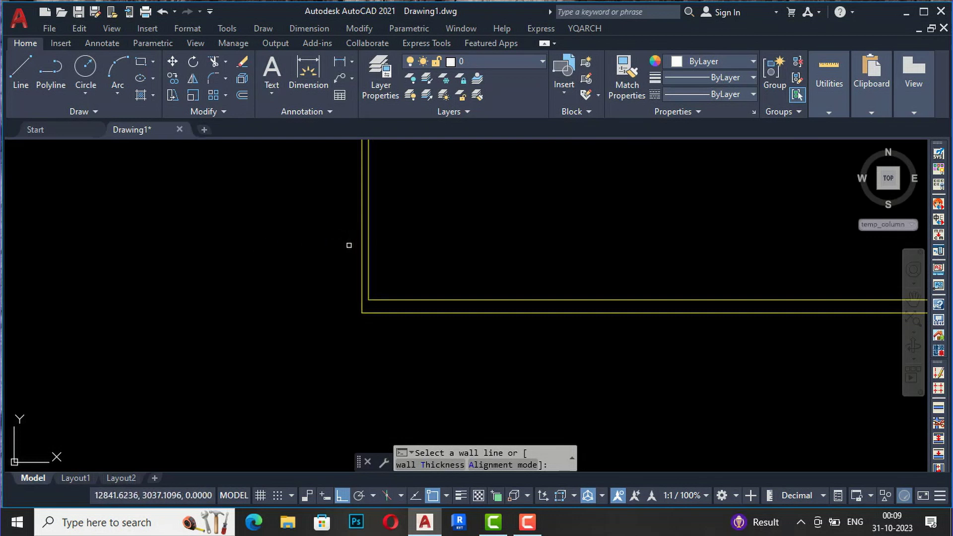
click(368, 232)
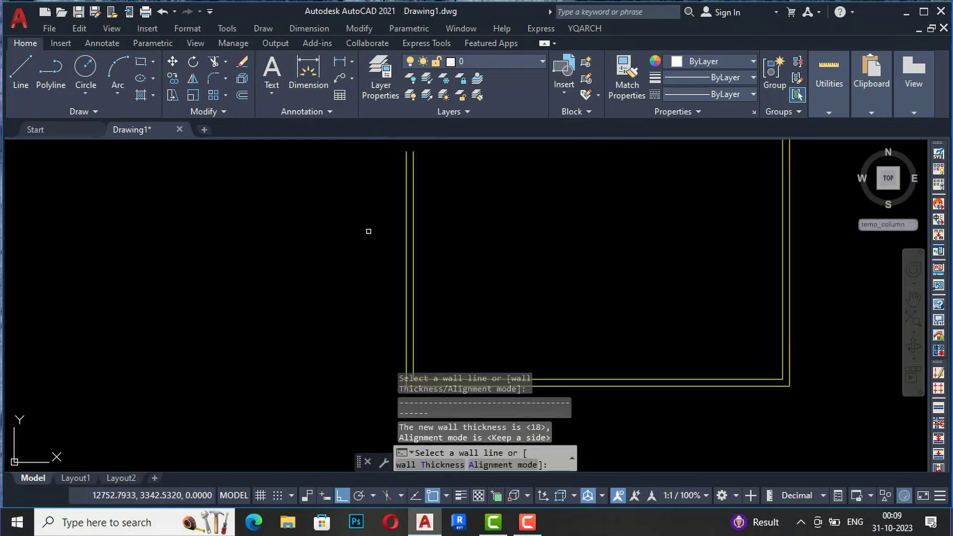
scroll(446, 263, down, 2)
scroll(418, 158, up, 2)
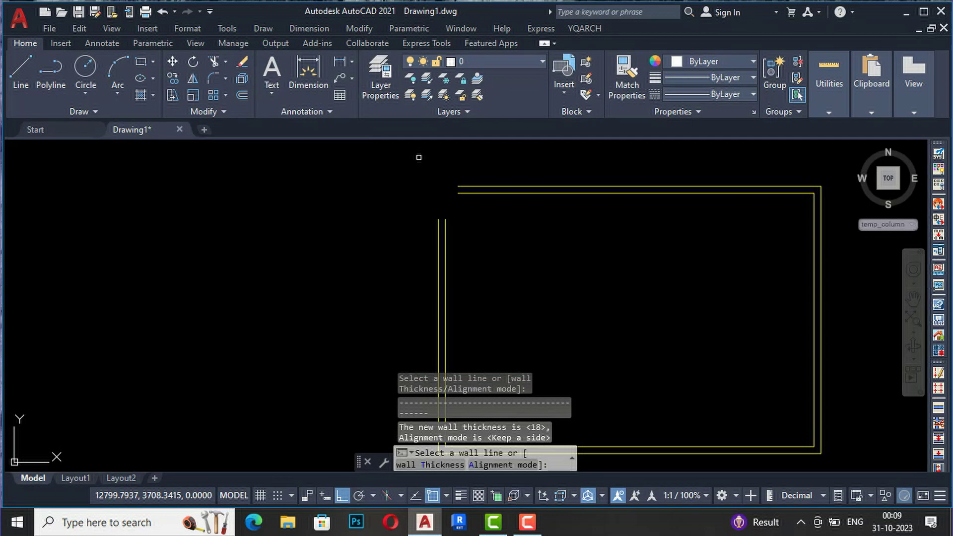
key(Escape)
key(Escape)
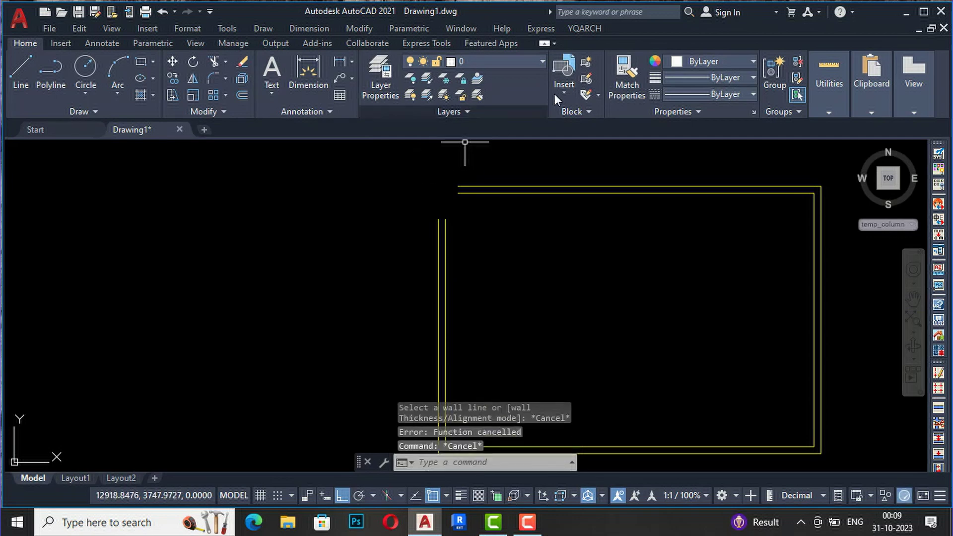
Step: Draw a horizontal axis line with YQArch's Draw Axis Line in the empty area left of the rectangular outline
click(592, 29)
mouse_move(715, 66)
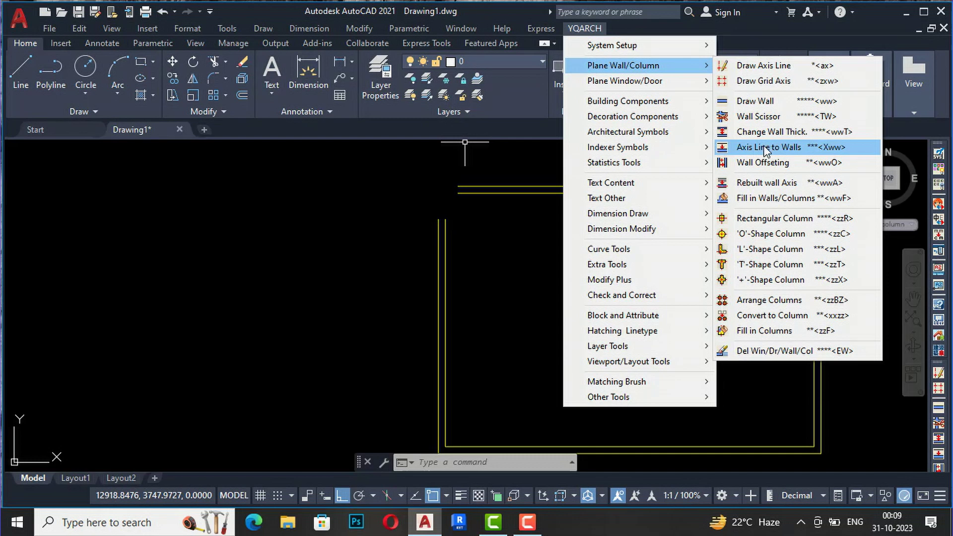
click(759, 66)
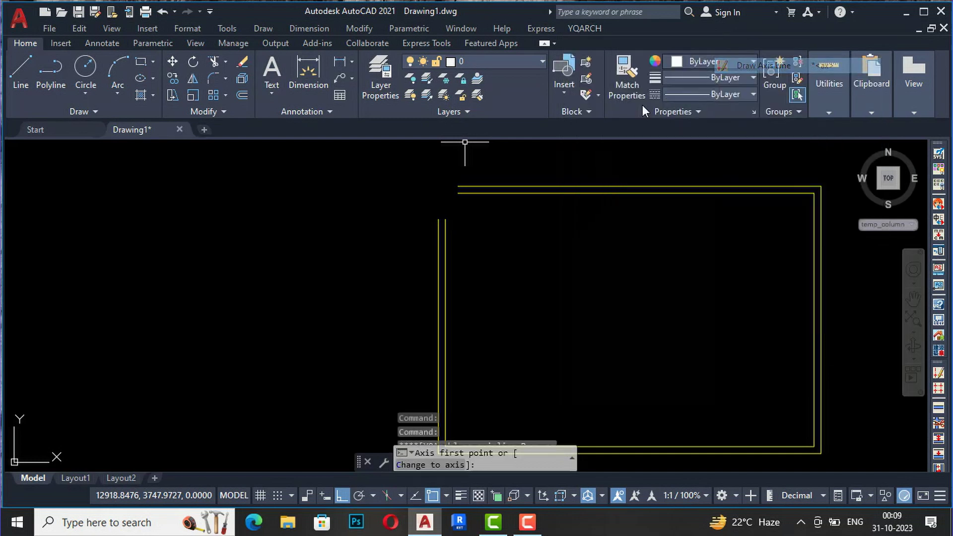
click(149, 277)
click(372, 251)
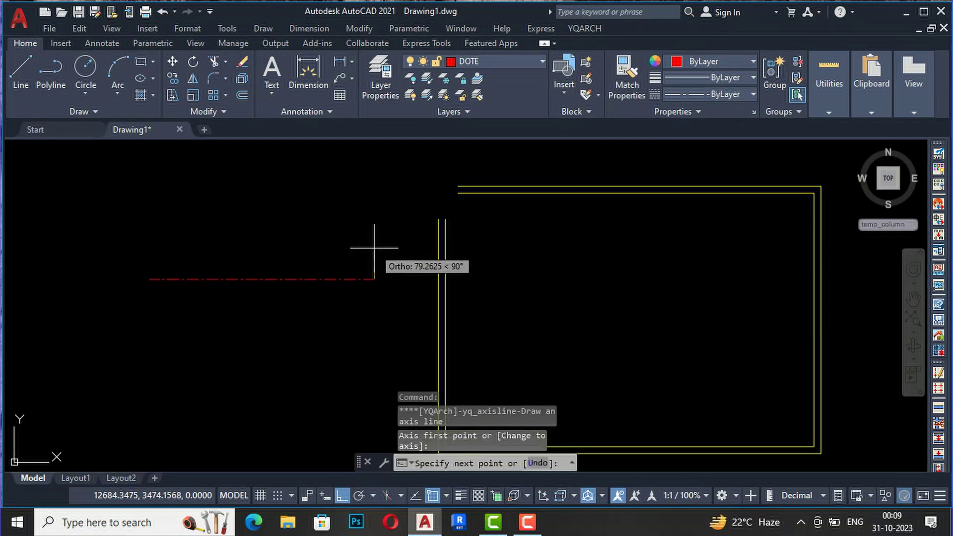
key(Escape)
Step: Convert the new horizontal axis line to a wall with a thickness of 9 using YQArch's Axis Line to Walls
click(589, 30)
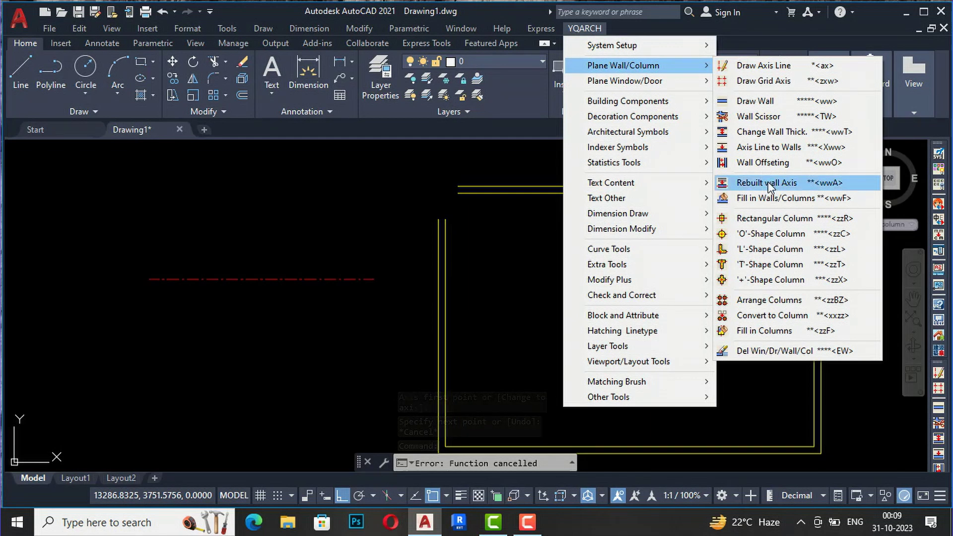
click(759, 150)
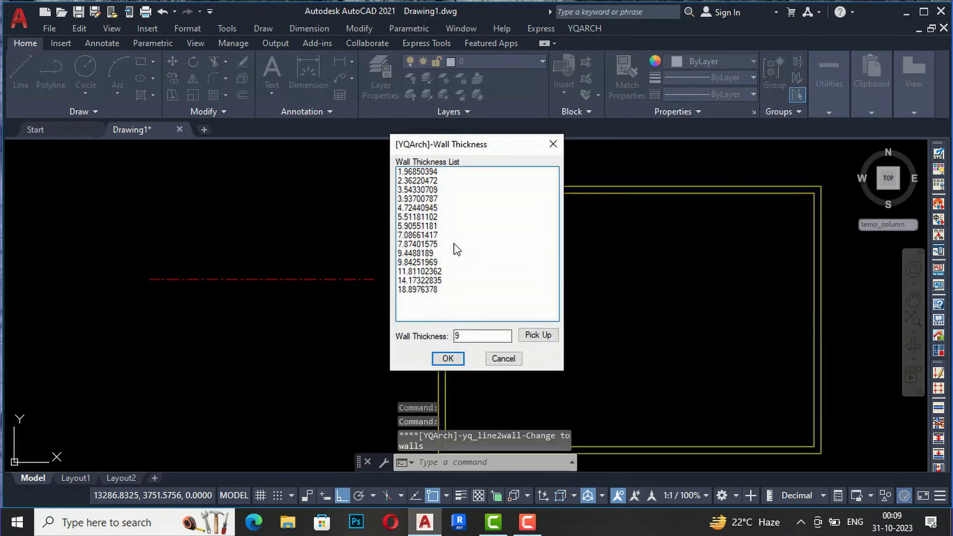
click(447, 359)
click(393, 299)
click(92, 226)
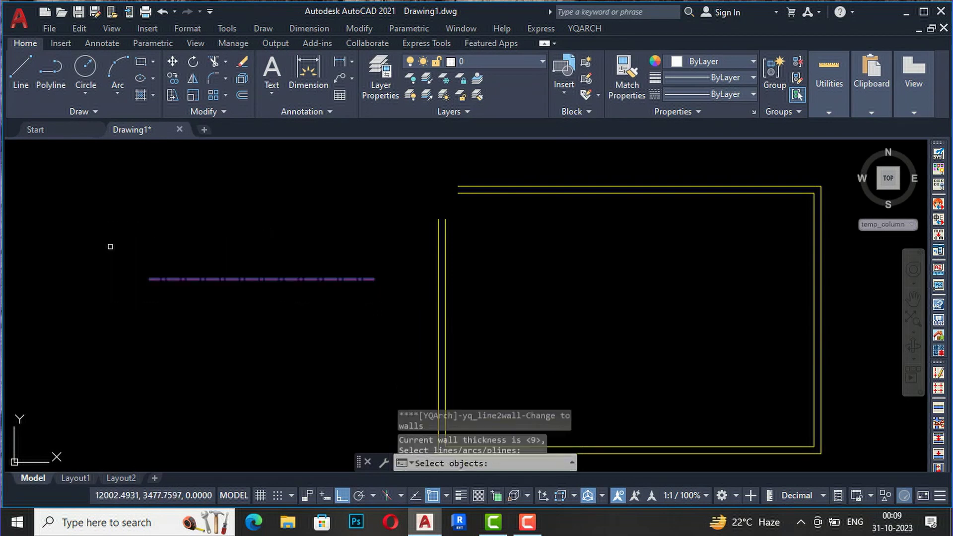
key(Return)
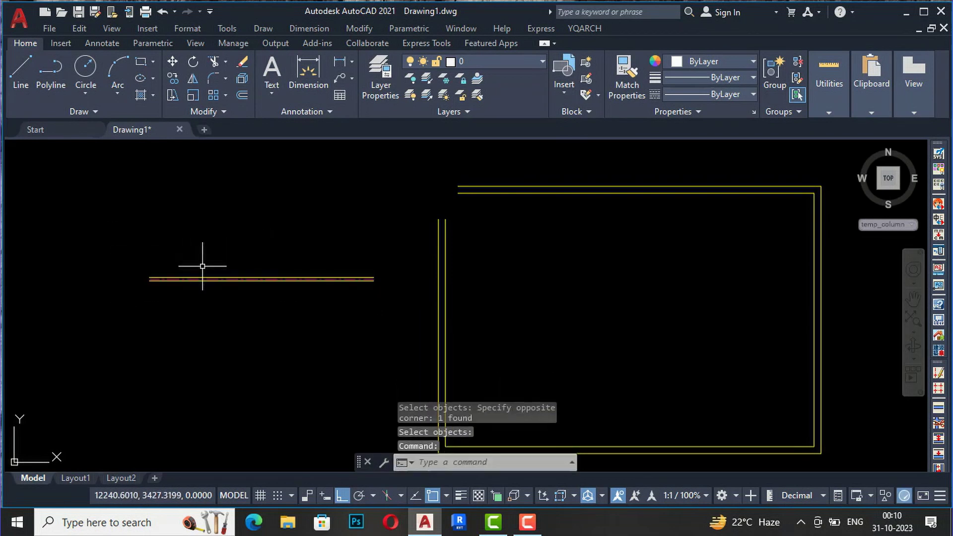
scroll(201, 266, up, 4)
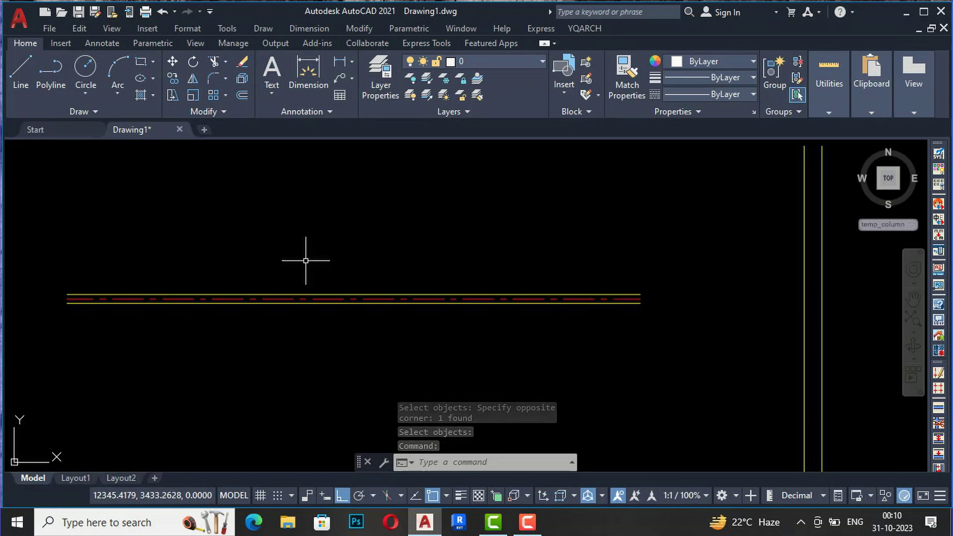
key(Escape)
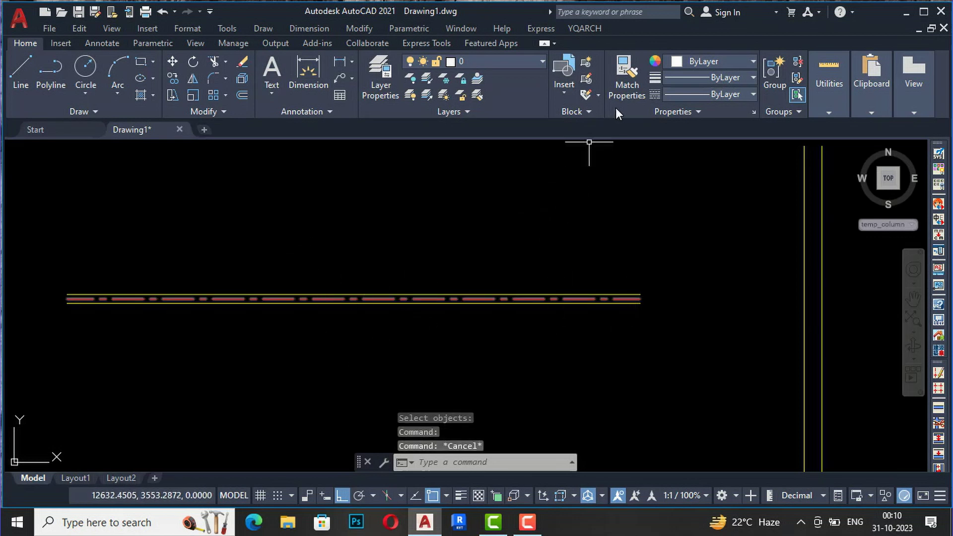
scroll(455, 244, down, 2)
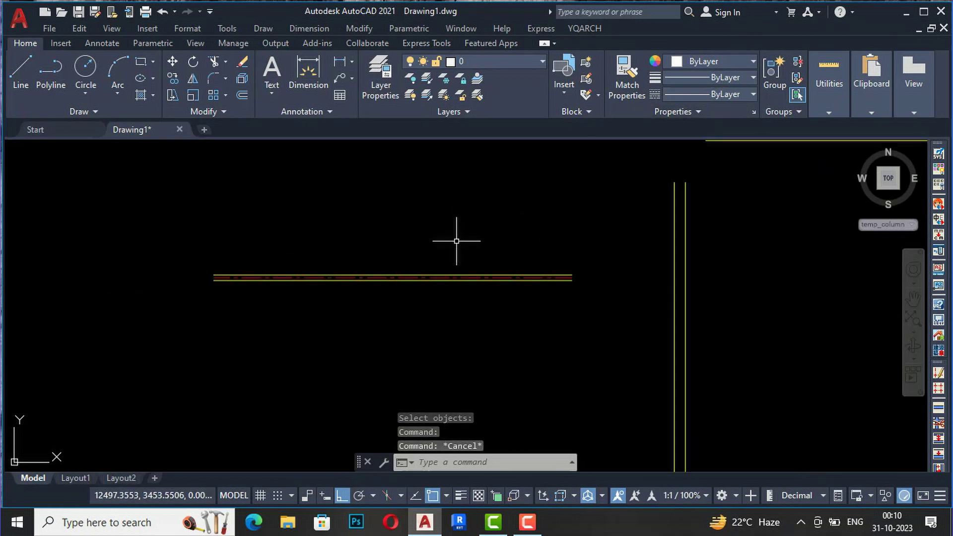
Step: Offset the rectangular outline's right wall outward by 300 with YQArch's Wall Offsetting, and end the command
click(600, 28)
mouse_move(603, 67)
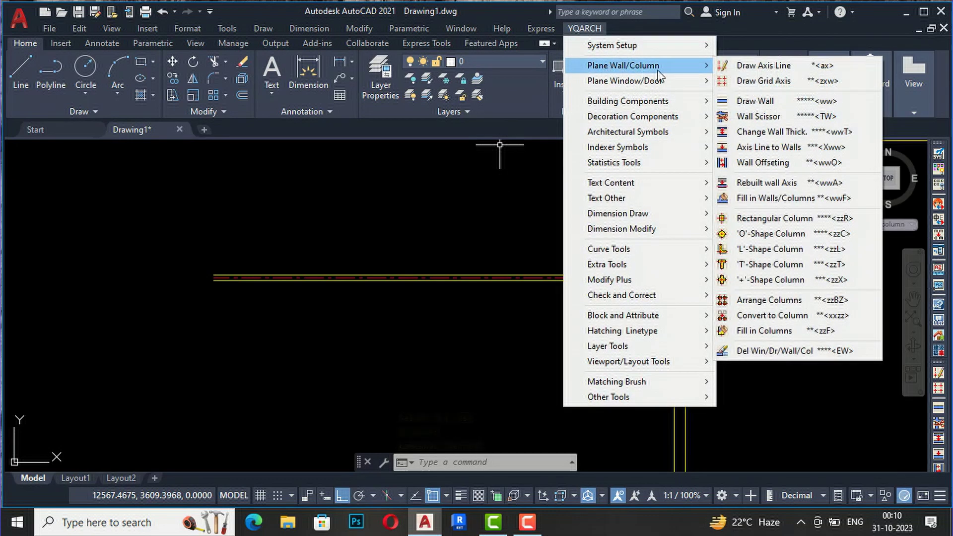
click(764, 163)
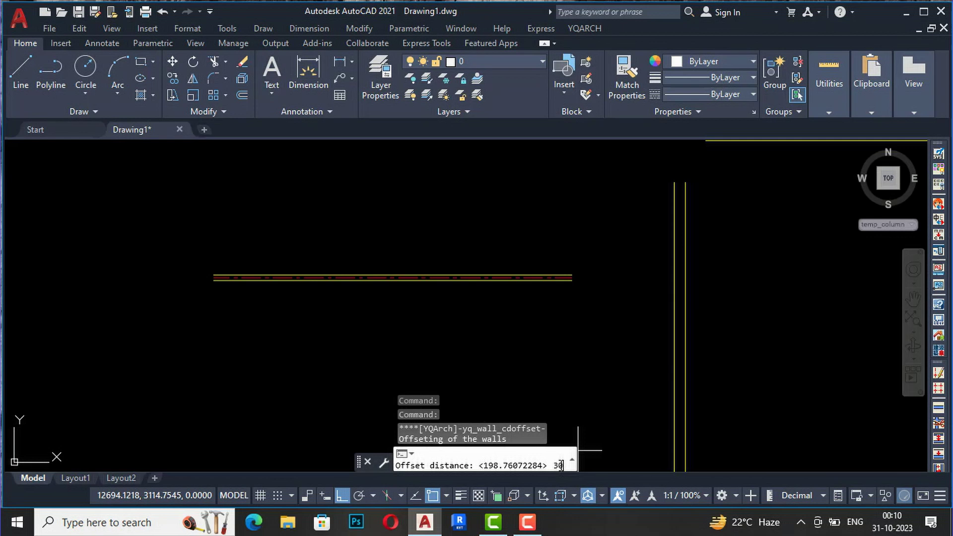
text(0)
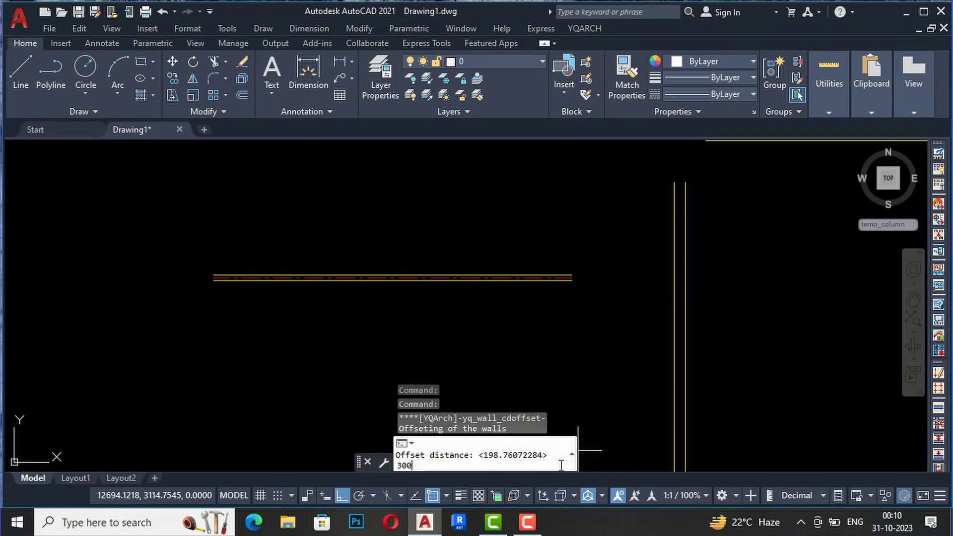
scroll(450, 186, down, 5)
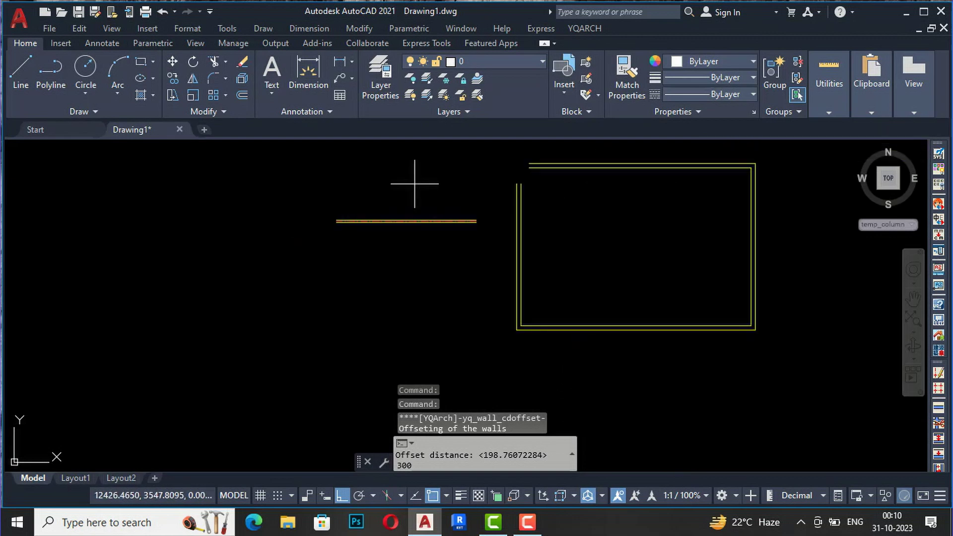
key(Return)
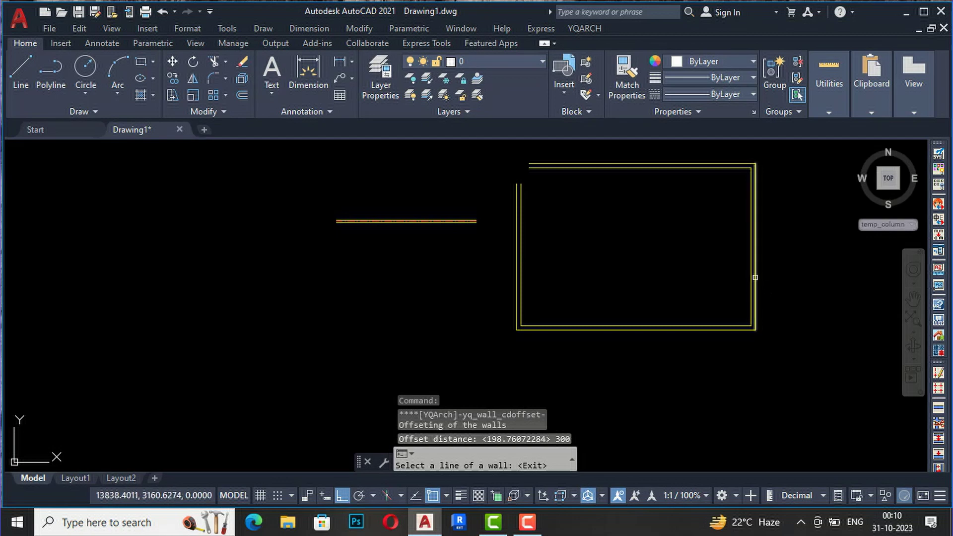
click(754, 277)
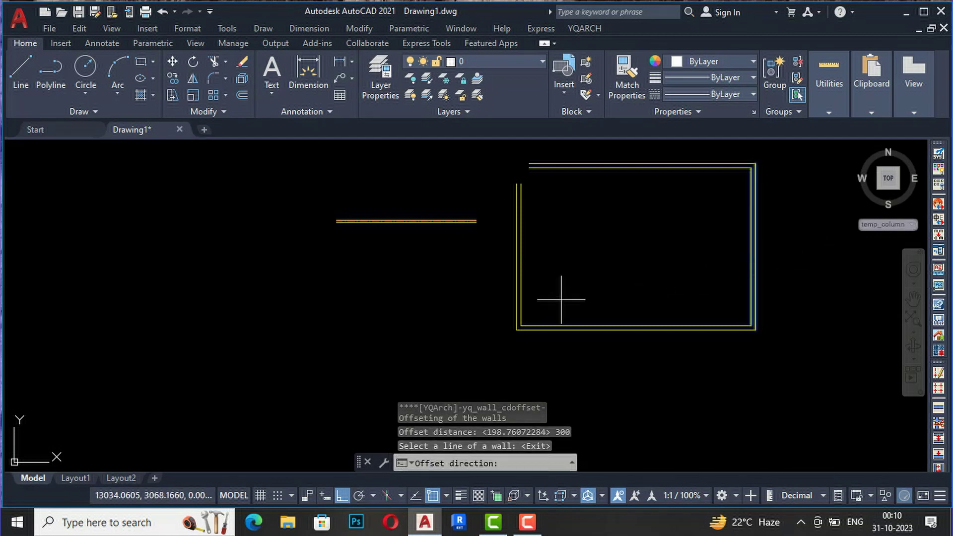
scroll(559, 297, down, 2)
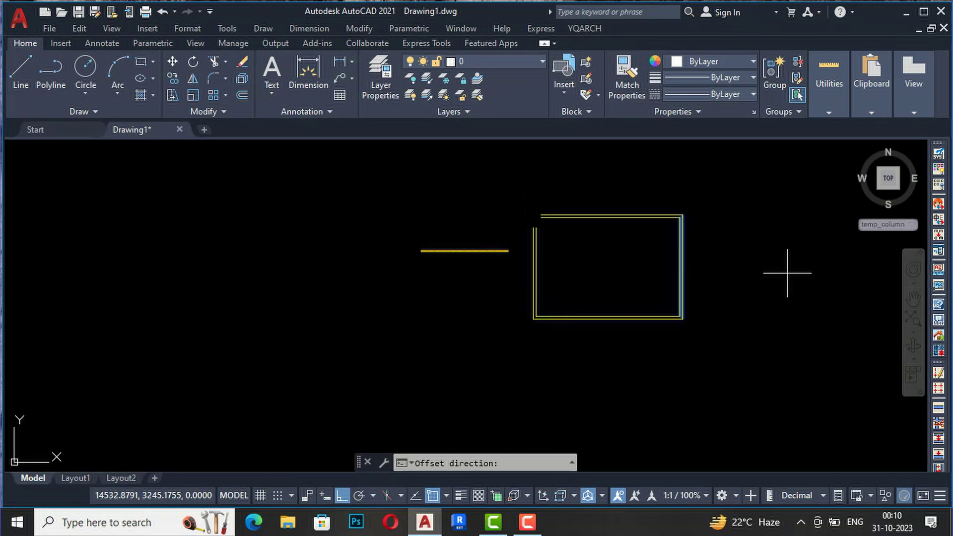
click(787, 272)
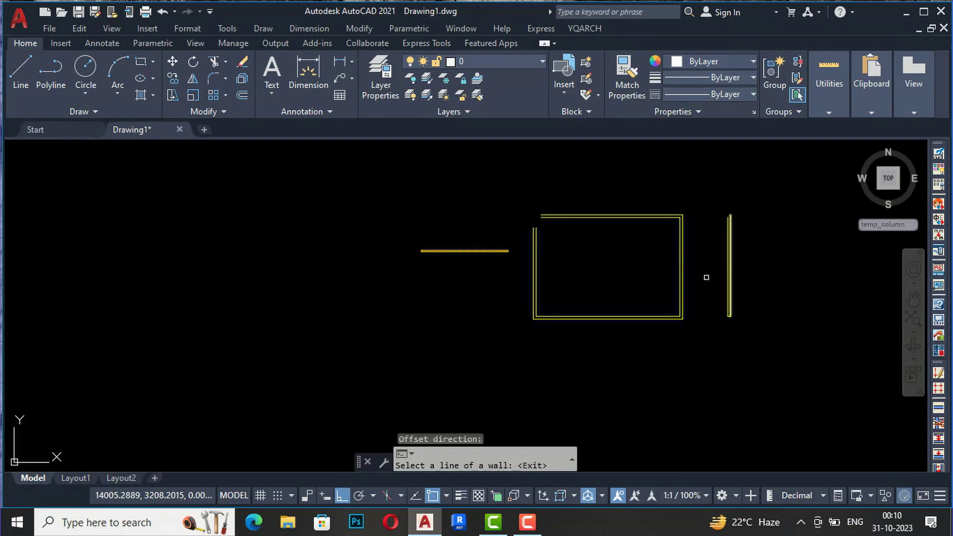
scroll(713, 268, up, 3)
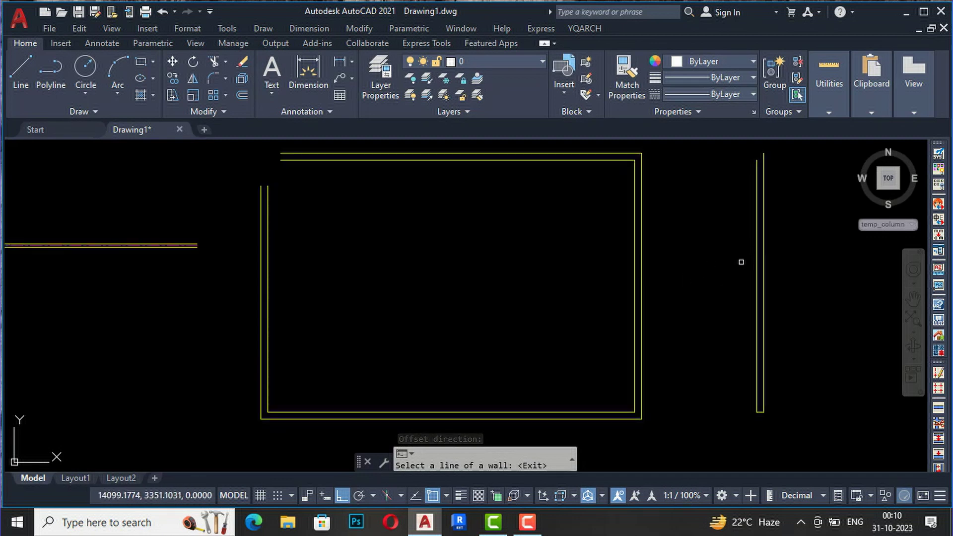
key(Escape)
key(Escape)
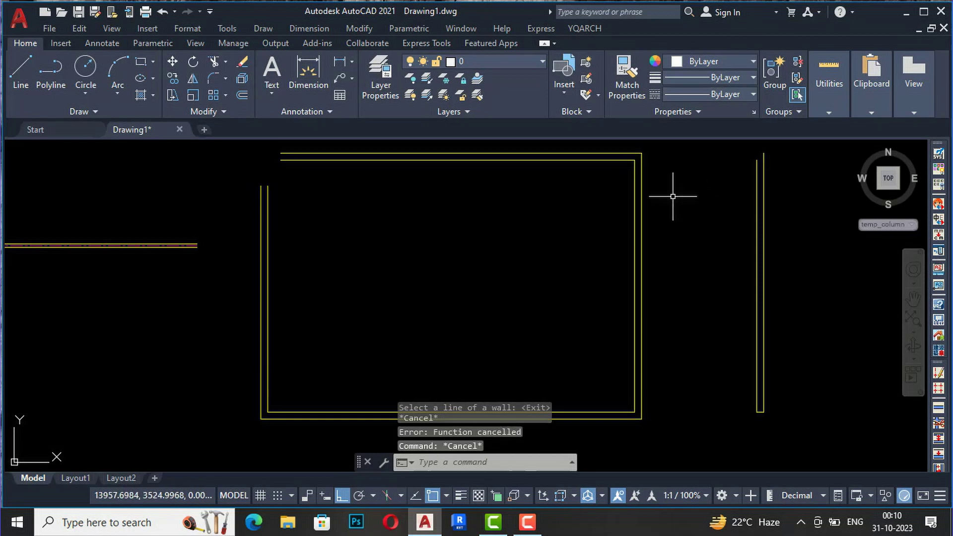
Step: Rebuild the axis line of the rectangular outline's right wall with YQArch's Rebuilt Wall Axis
click(585, 28)
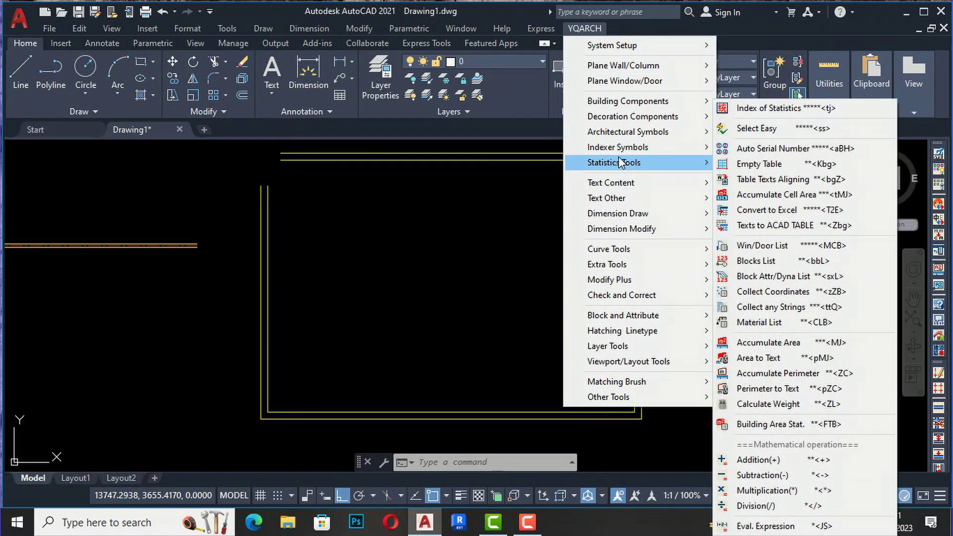
mouse_move(645, 67)
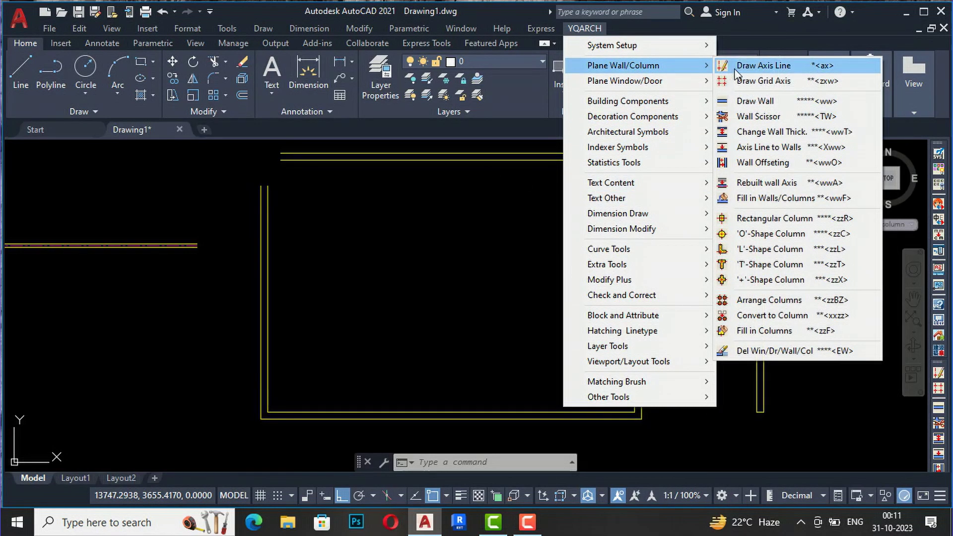
click(764, 178)
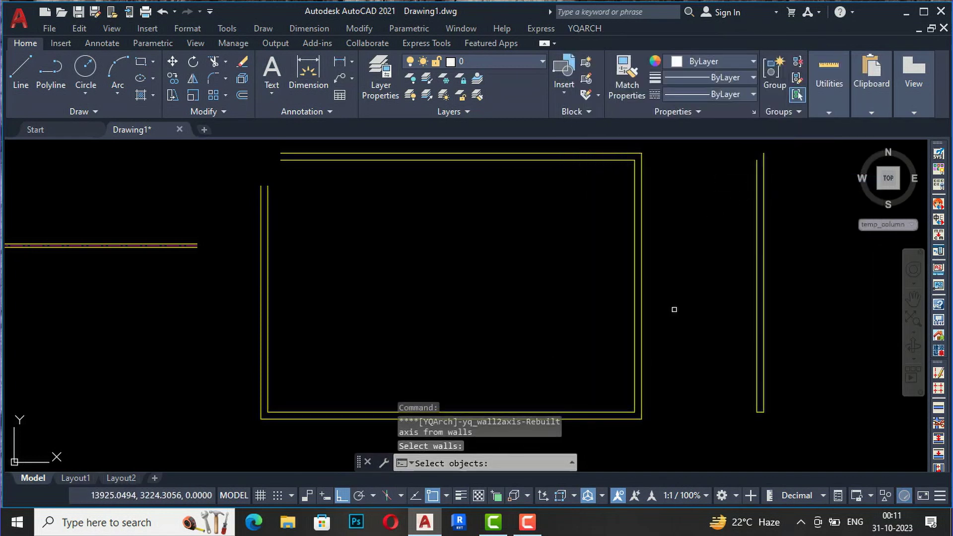
scroll(669, 293, down, 2)
click(666, 313)
click(595, 270)
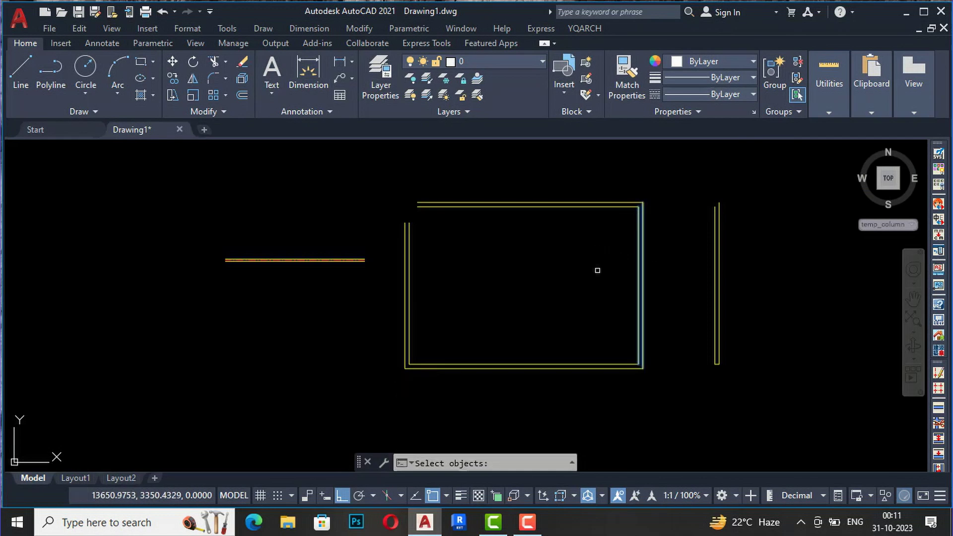
key(Return)
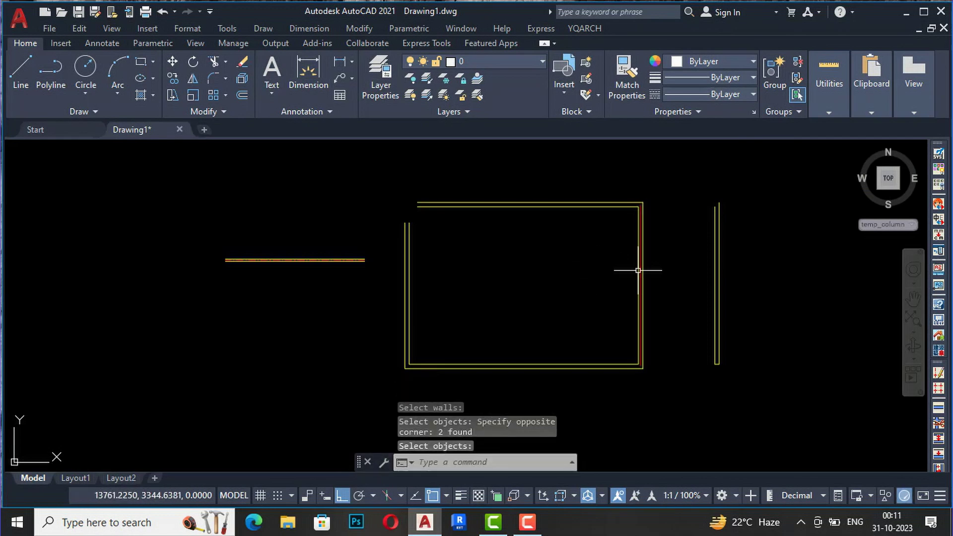
scroll(655, 198, up, 6)
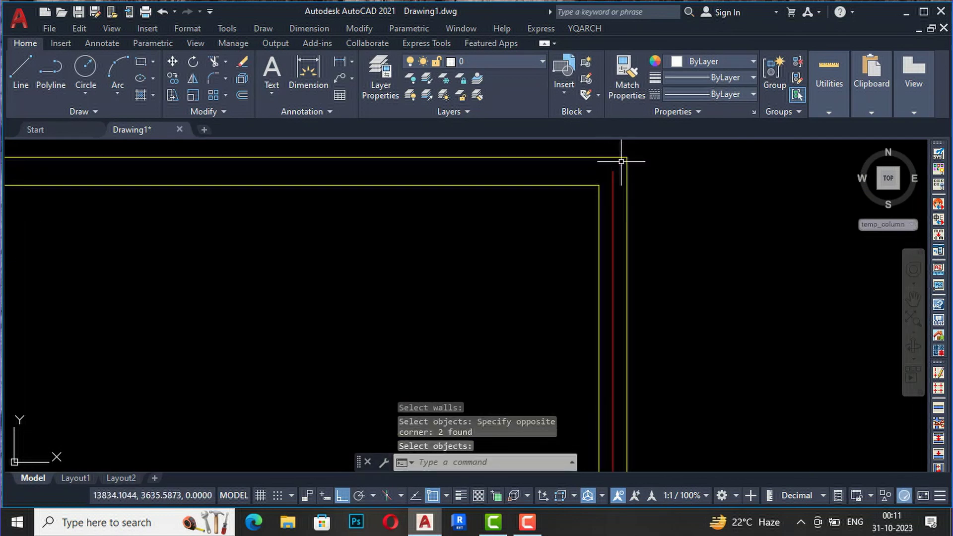
scroll(628, 176, down, 3)
scroll(633, 340, down, 4)
scroll(631, 303, up, 4)
scroll(571, 342, down, 2)
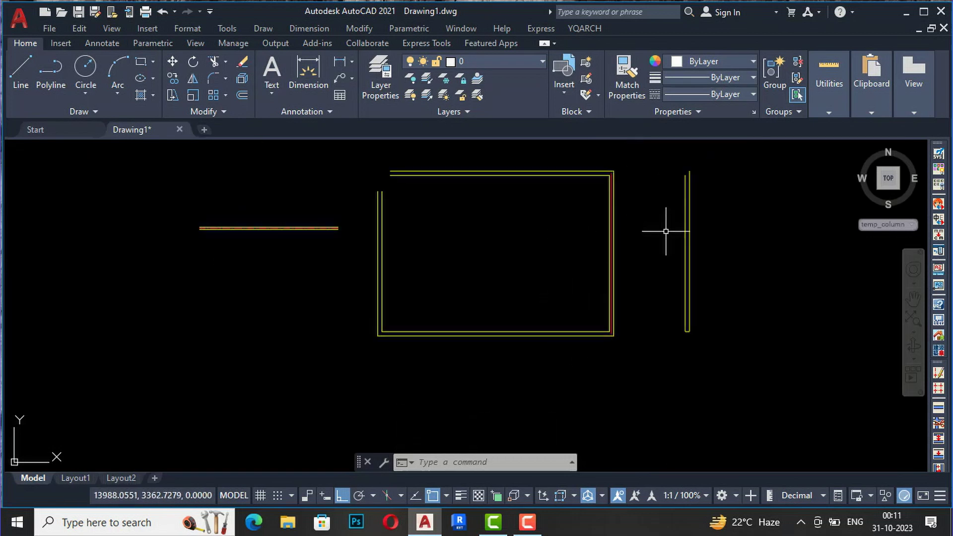
Step: Fill the rectangular outline's bottom wall with a solid hatch using YQArch's Fill in Walls/Columns
click(583, 28)
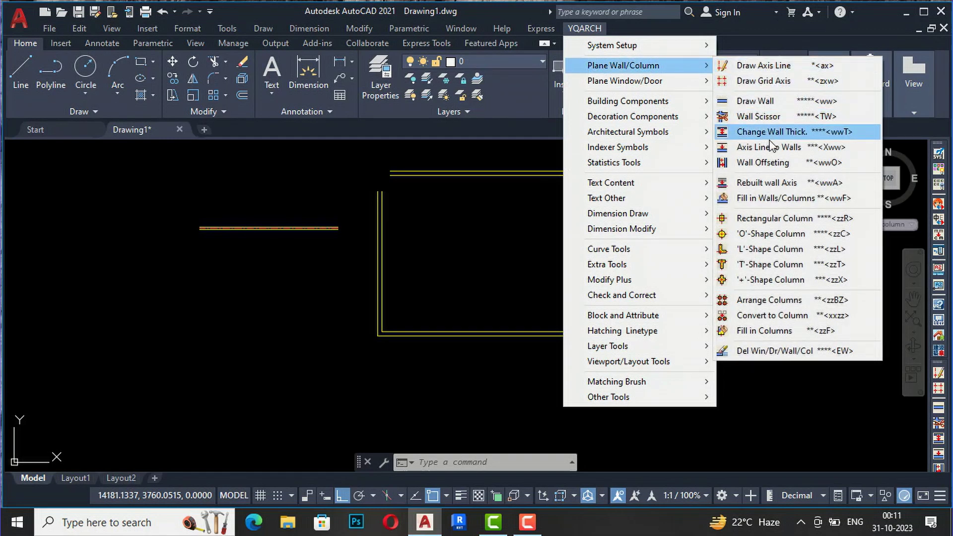
click(772, 204)
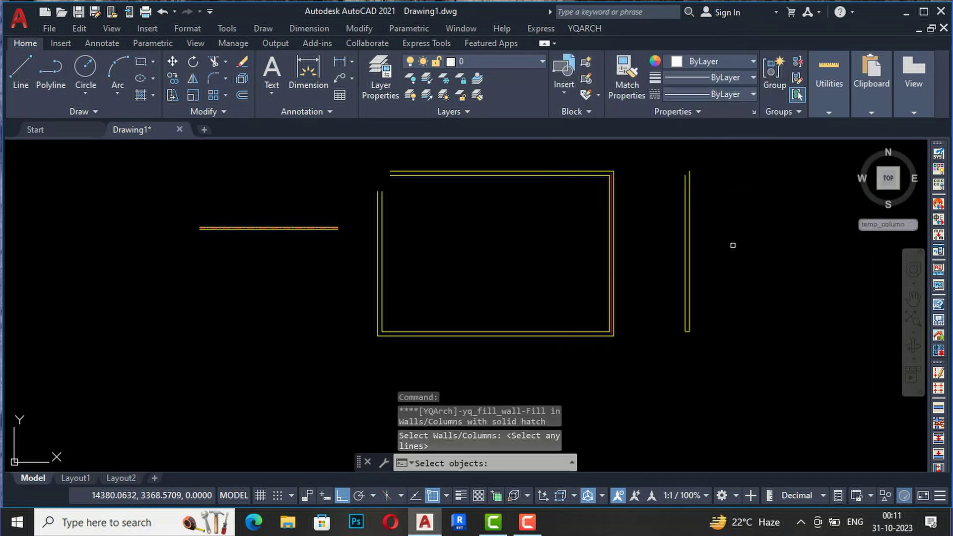
scroll(535, 355, up, 2)
click(542, 340)
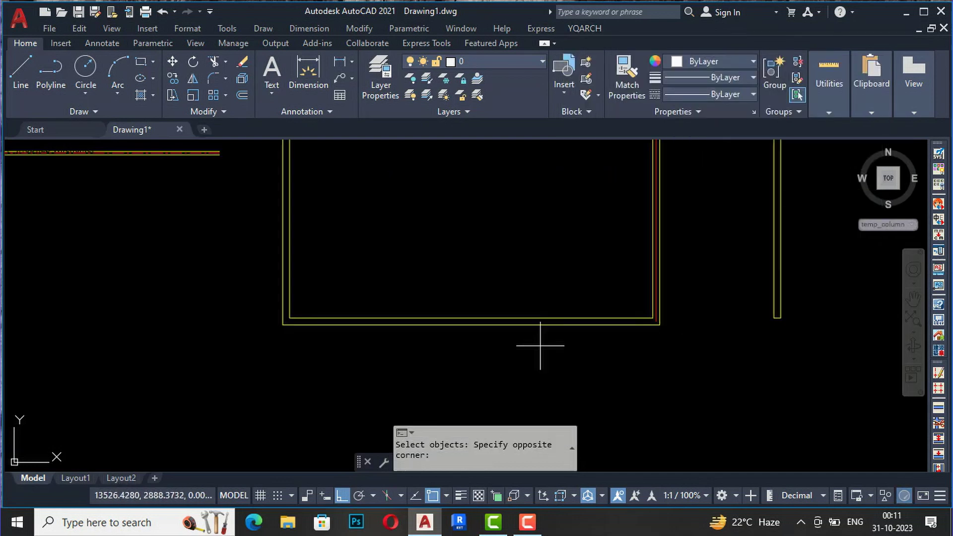
click(460, 285)
key(Return)
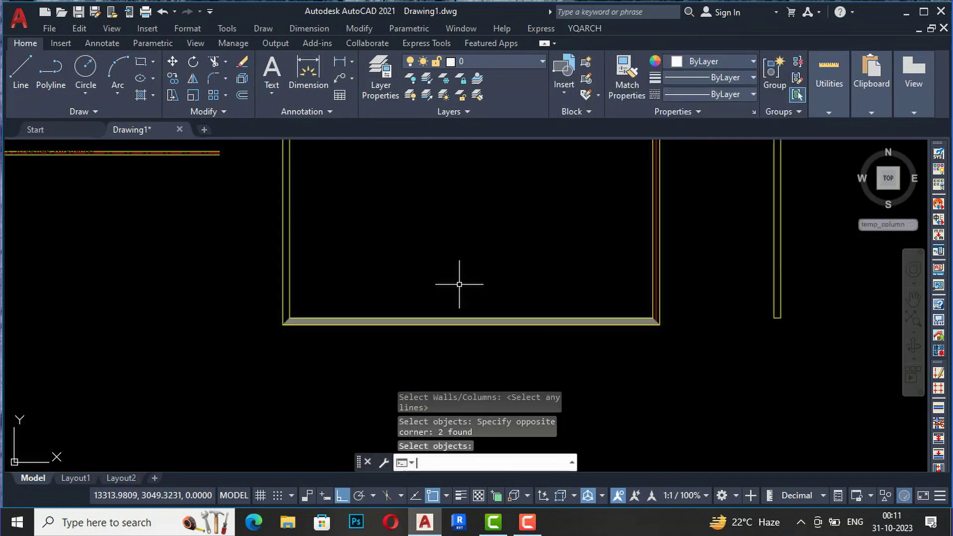
scroll(312, 318, up, 6)
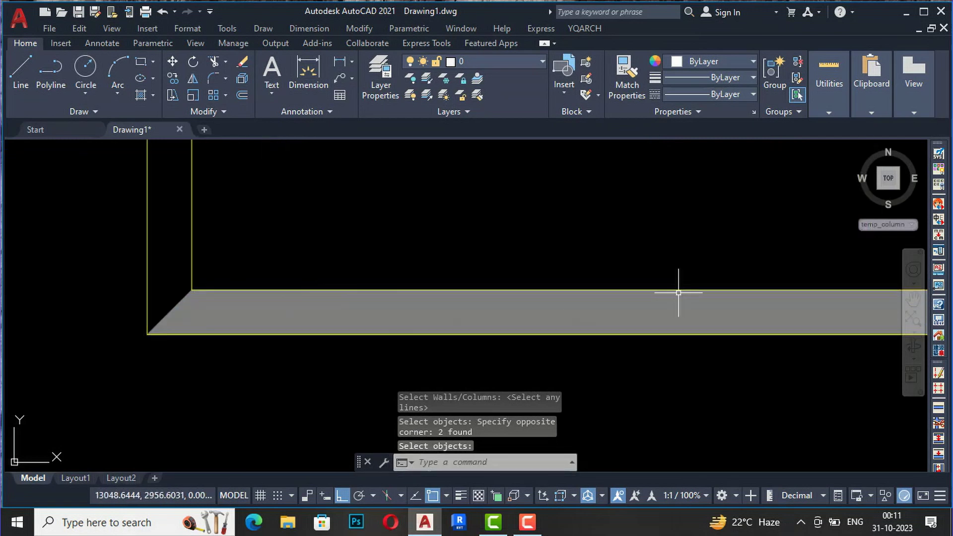
scroll(420, 234, down, 2)
scroll(340, 292, down, 2)
scroll(445, 272, up, 2)
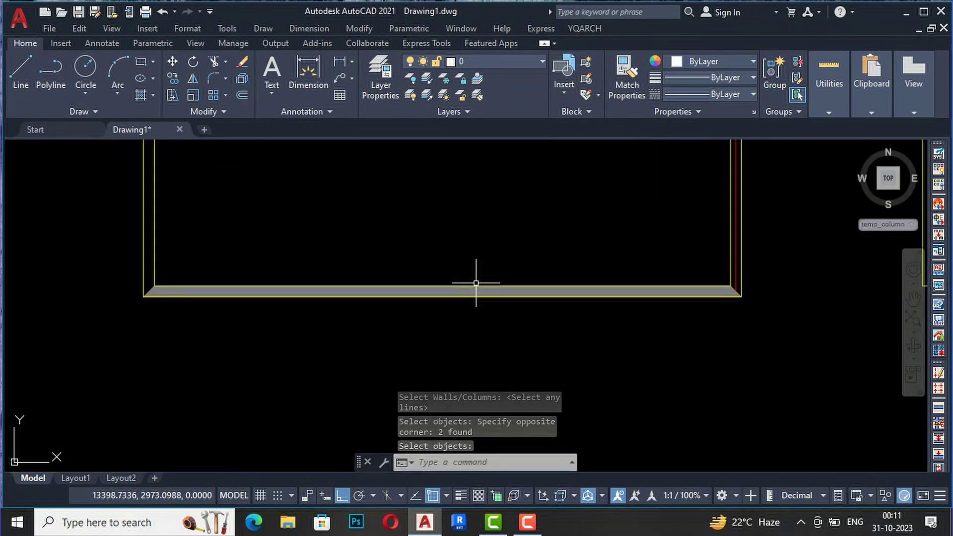
Step: Recolor the solid hatch in the rectangular outline's bottom wall to red 205,32,39 and dismiss the hatch grip tip
click(479, 288)
click(479, 289)
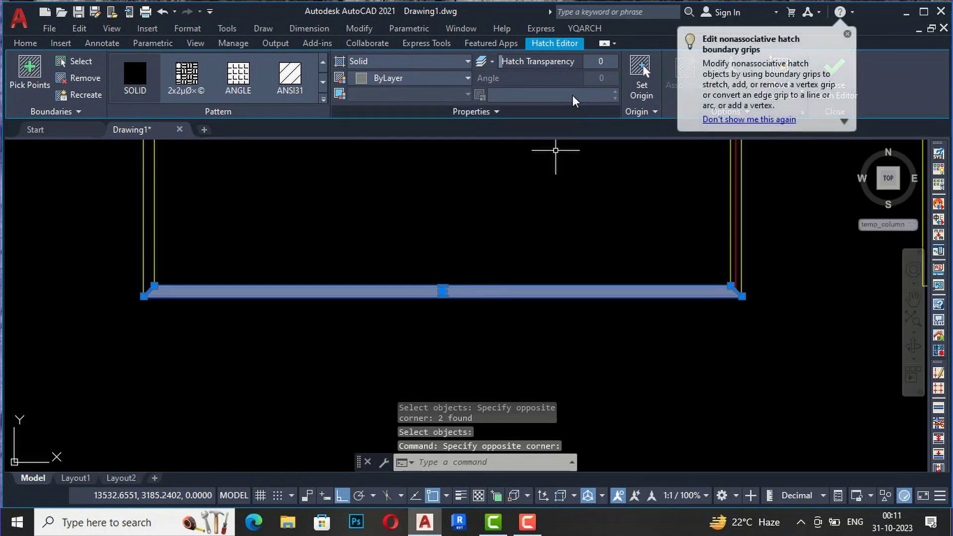
click(386, 80)
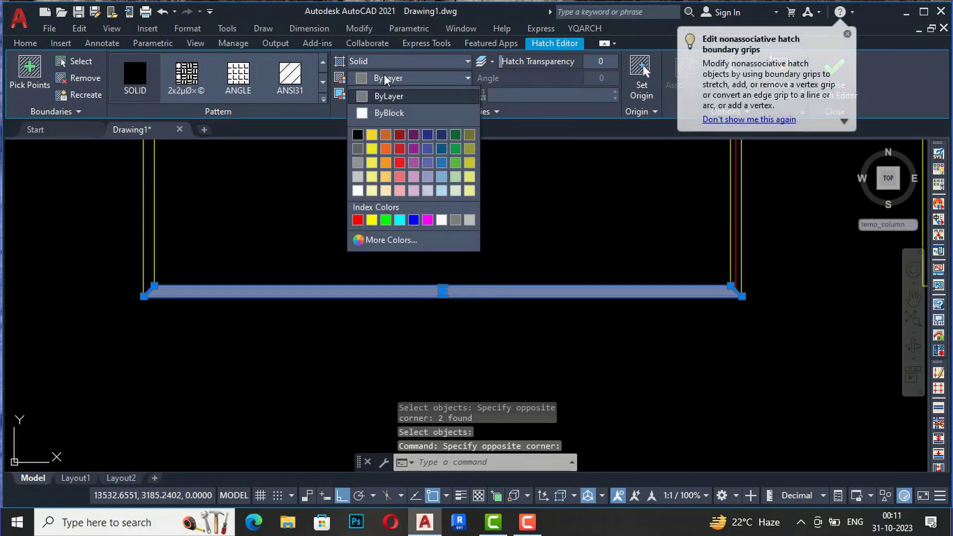
click(397, 149)
key(Escape)
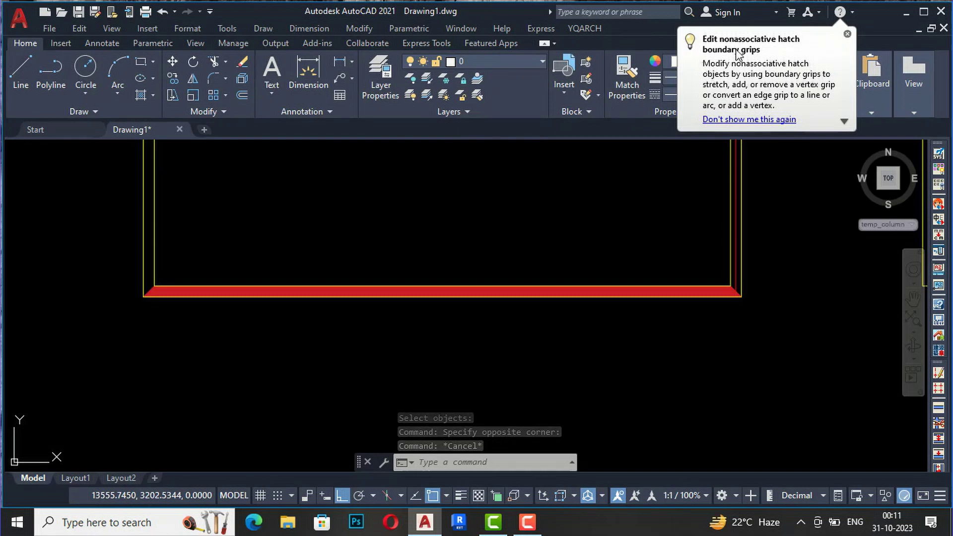
click(847, 34)
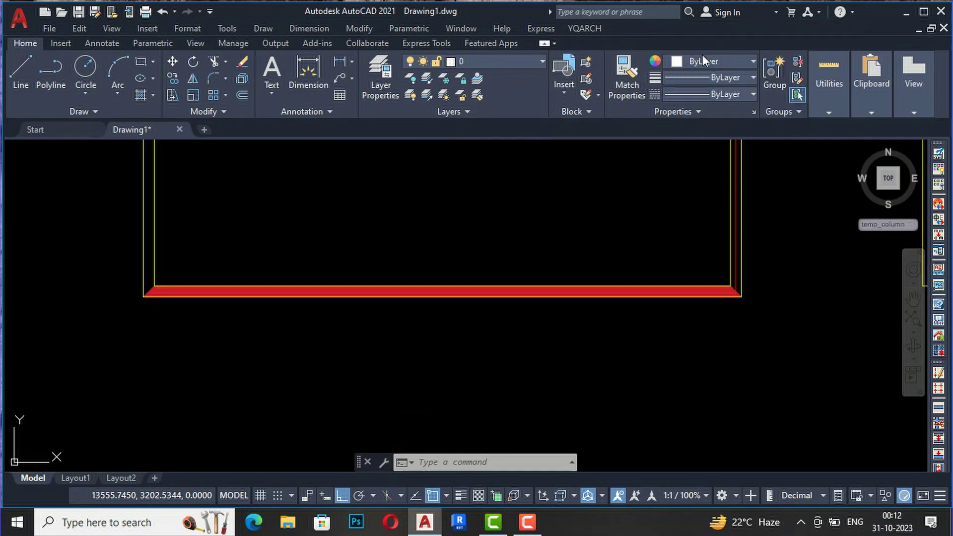
Step: Start YQArch's Rectangular Column and set the column size to 30,30
click(584, 29)
mouse_move(686, 64)
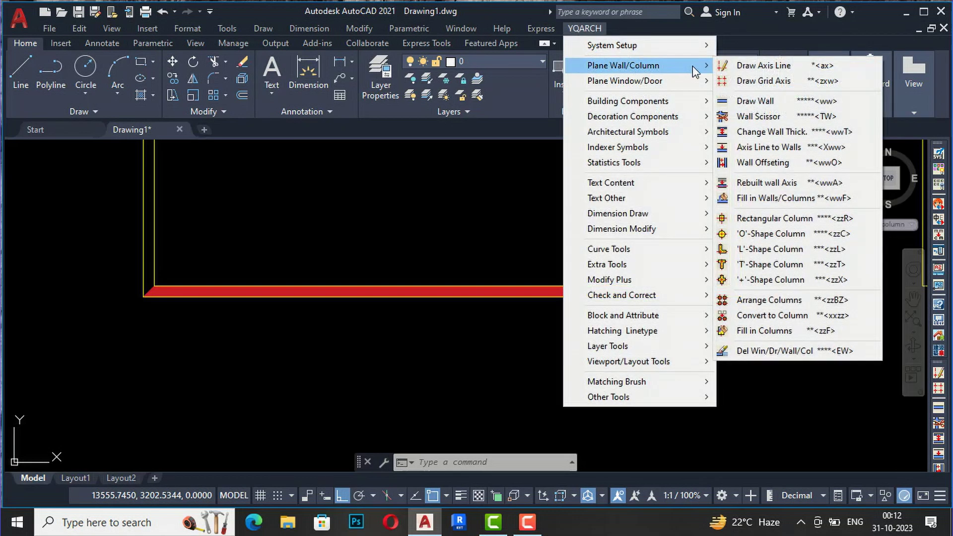
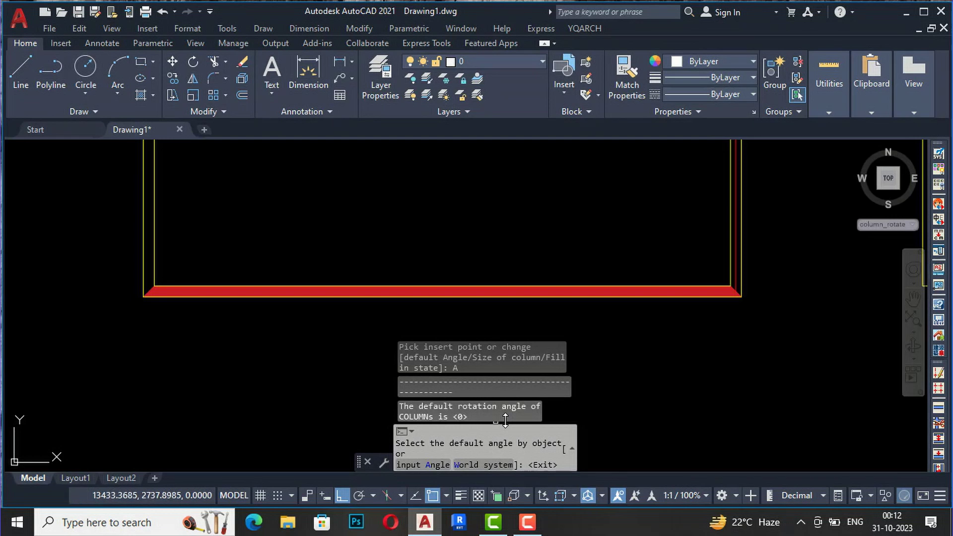
key(Escape)
key(Return)
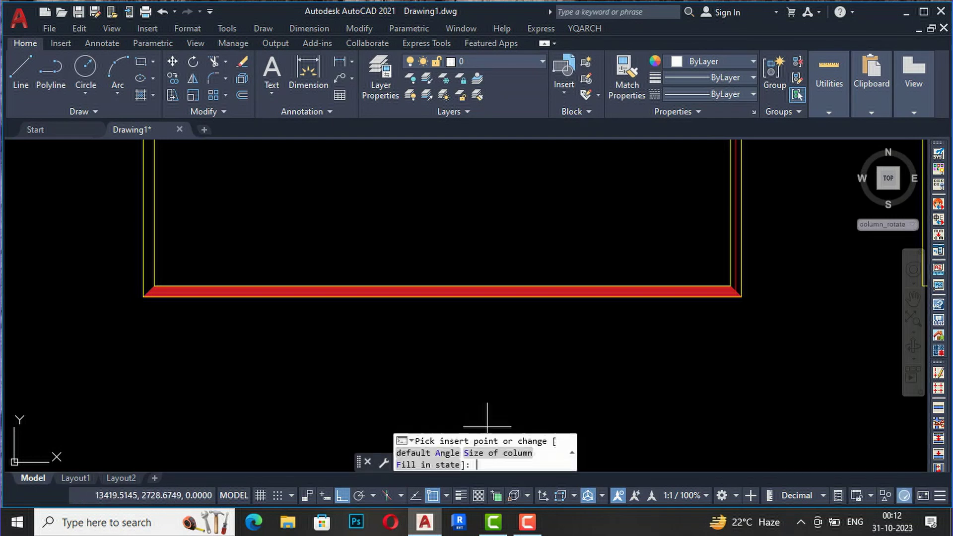
click(474, 457)
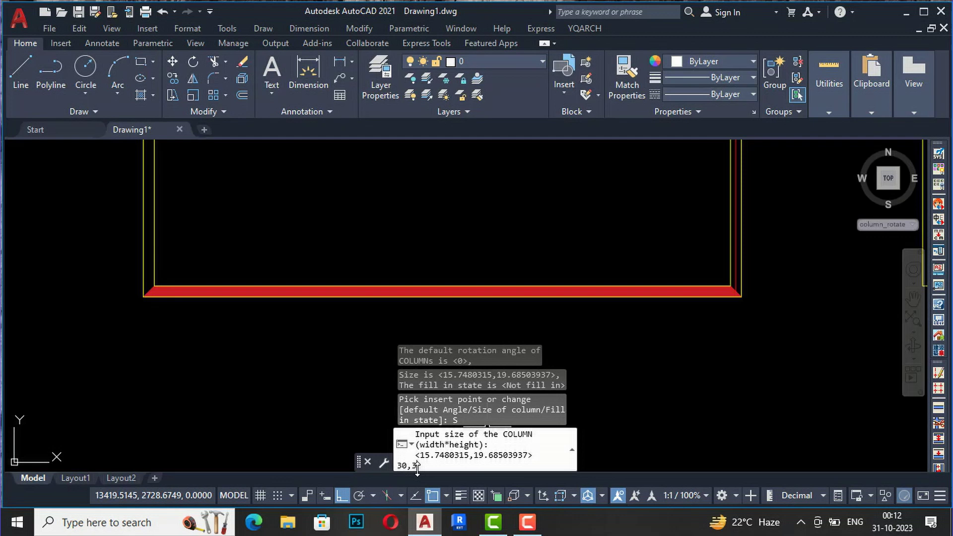
text(0)
key(Return)
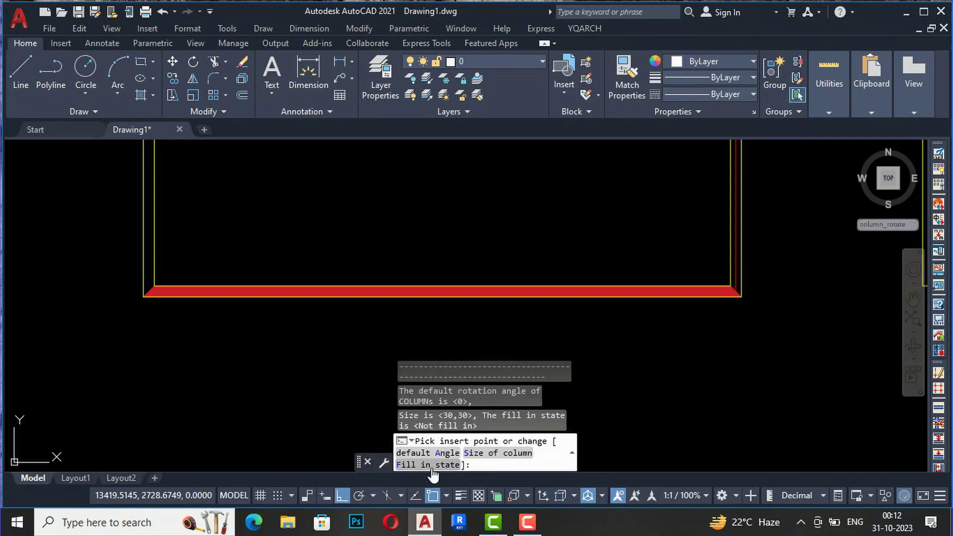
Step: Enable automatic column filling and place a filled rectangular column, centered on its insertion point, below the outline's bottom wall
click(430, 466)
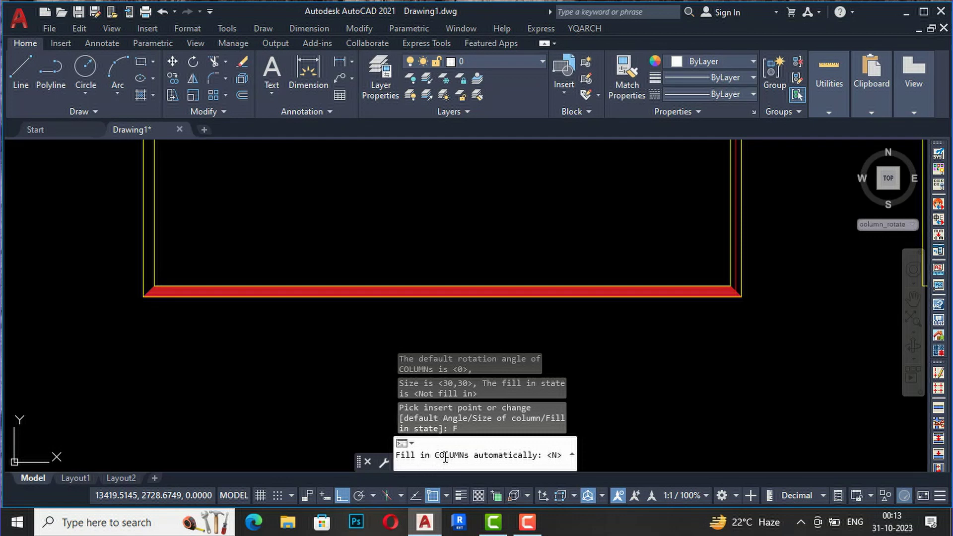
key(Return)
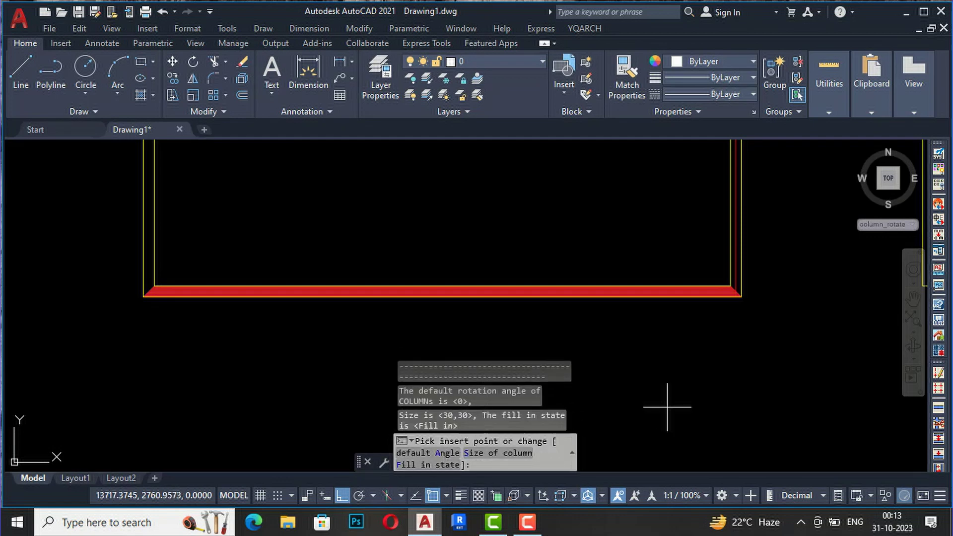
click(667, 404)
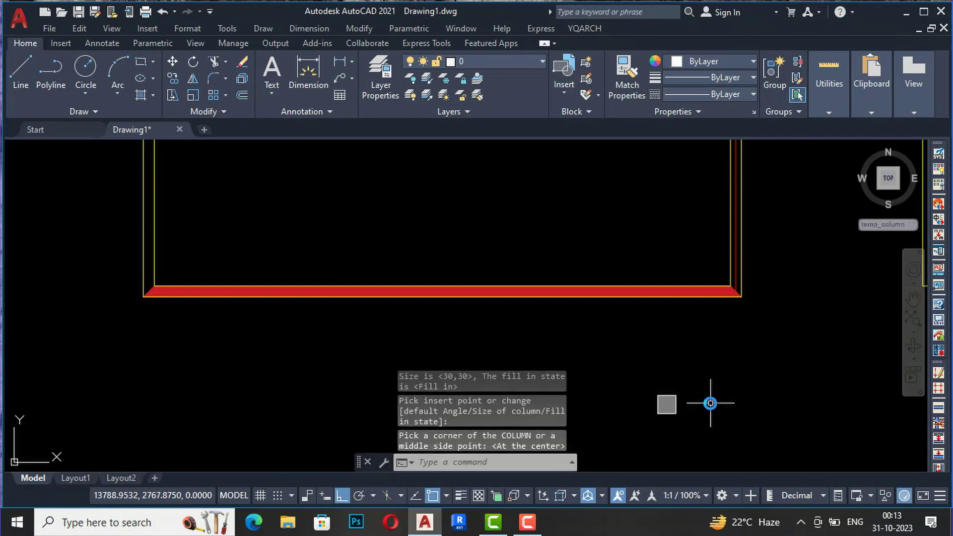
scroll(684, 422, up, 5)
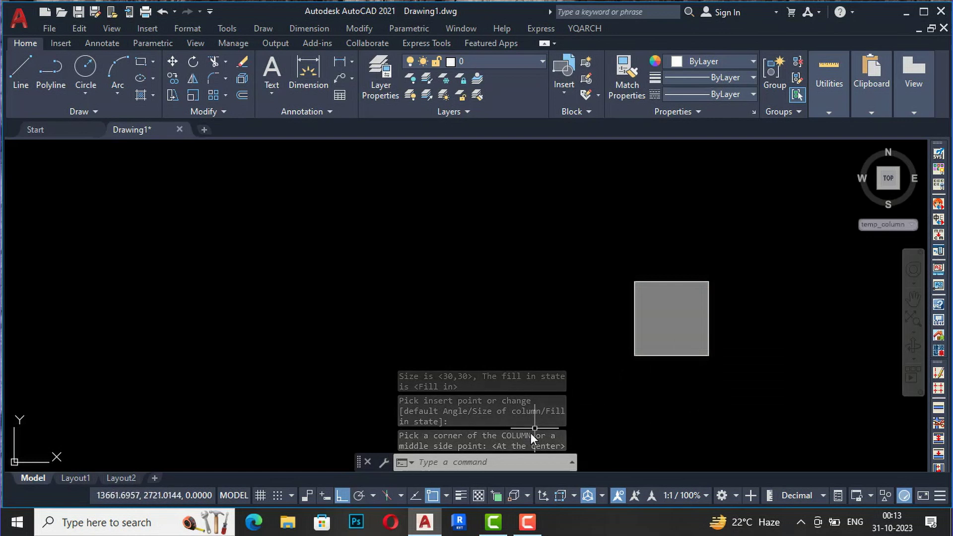
Step: Disable automatic column filling, place an unfilled rectangular column diagonally below the filled one, and end the command
key(Return)
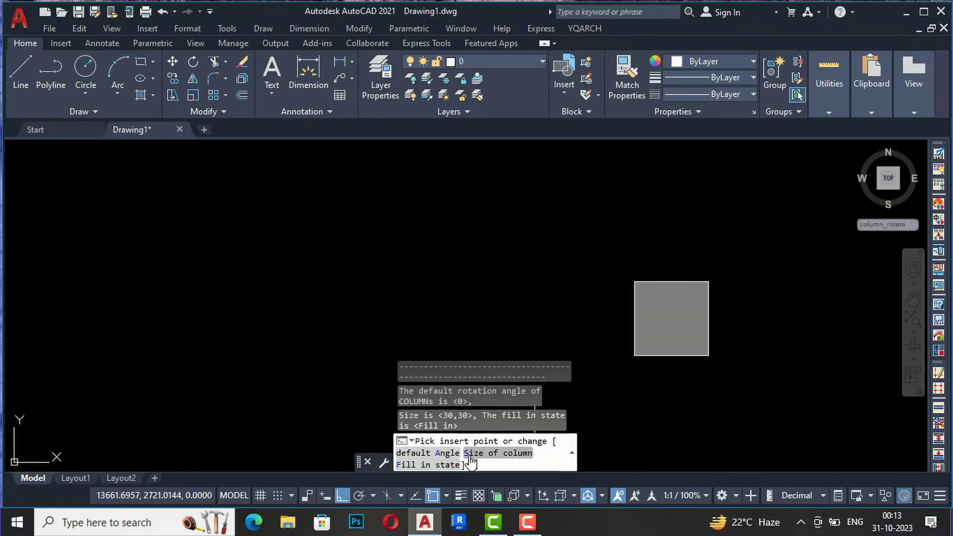
click(441, 465)
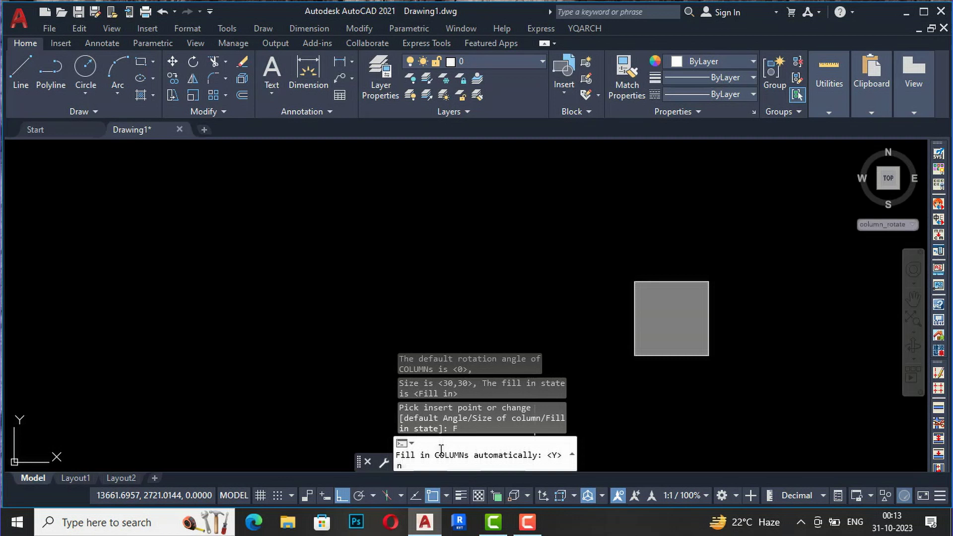
key(Return)
click(767, 386)
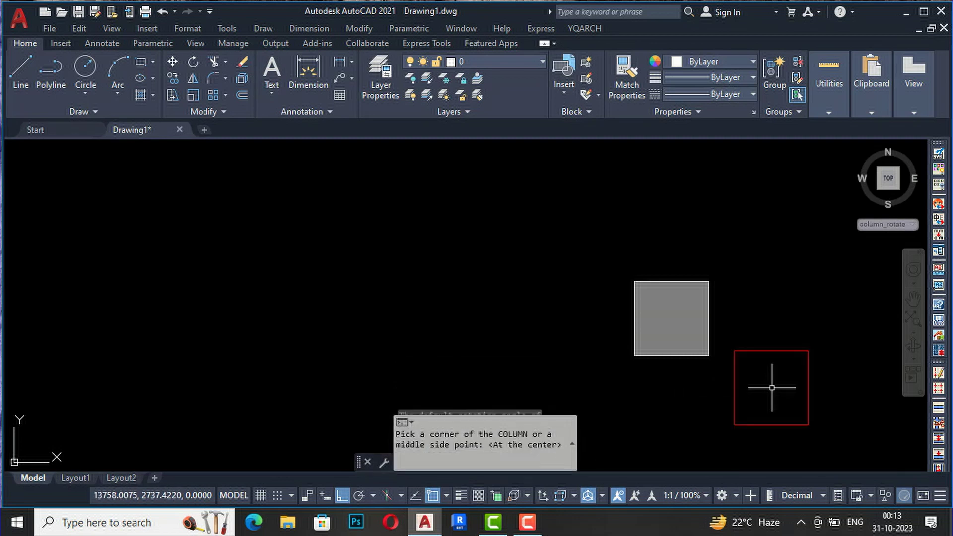
click(808, 351)
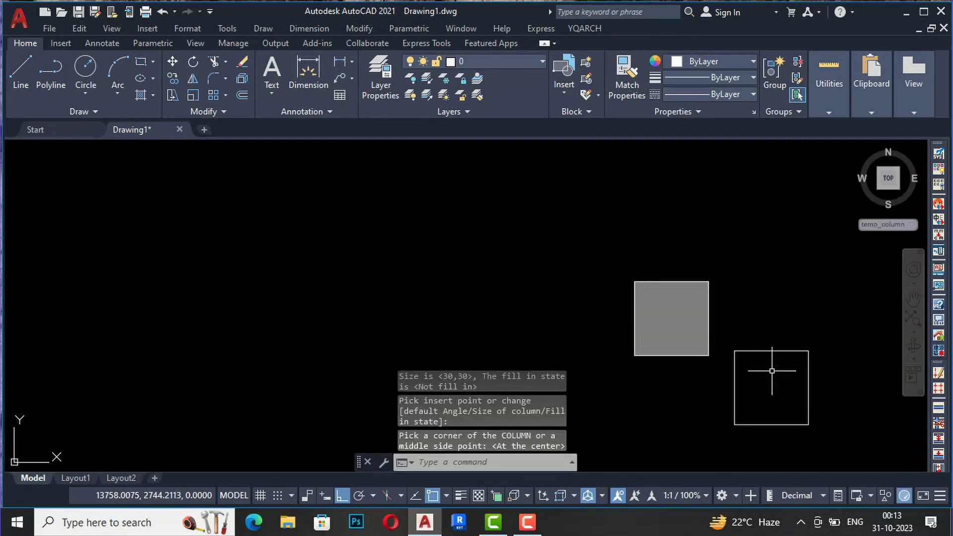
key(Escape)
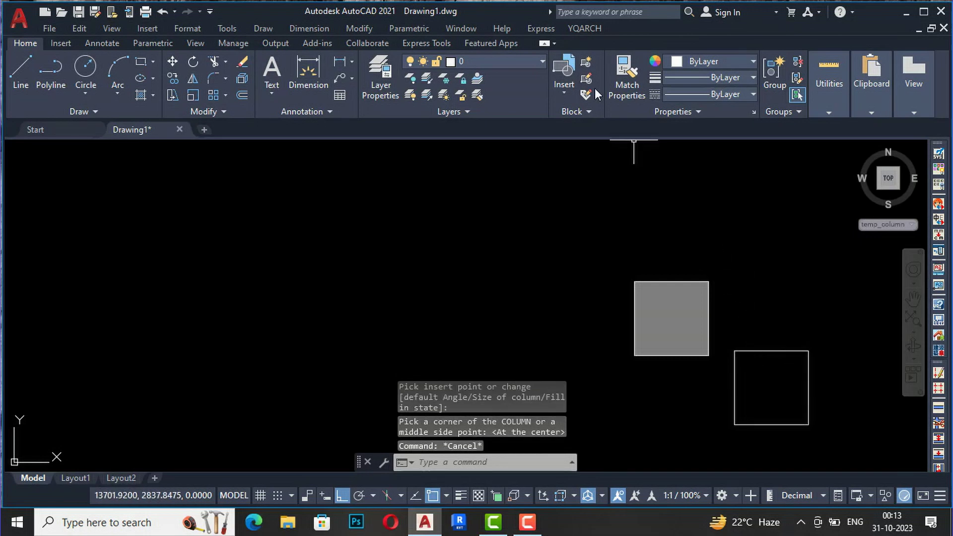
click(584, 28)
mouse_move(682, 70)
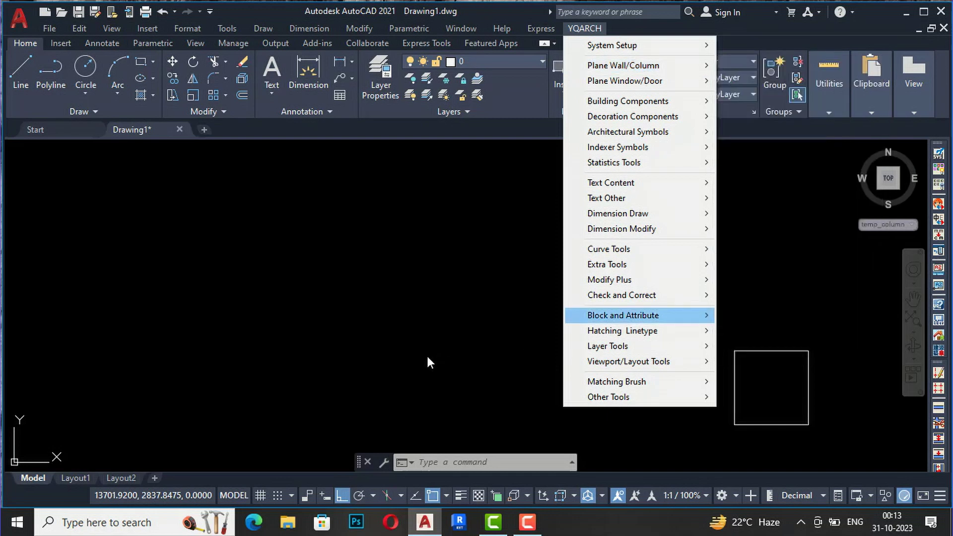
click(427, 353)
click(365, 347)
click(364, 347)
Step: Delete the red solid hatch from the rectangular outline's bottom wall
scroll(463, 346, down, 12)
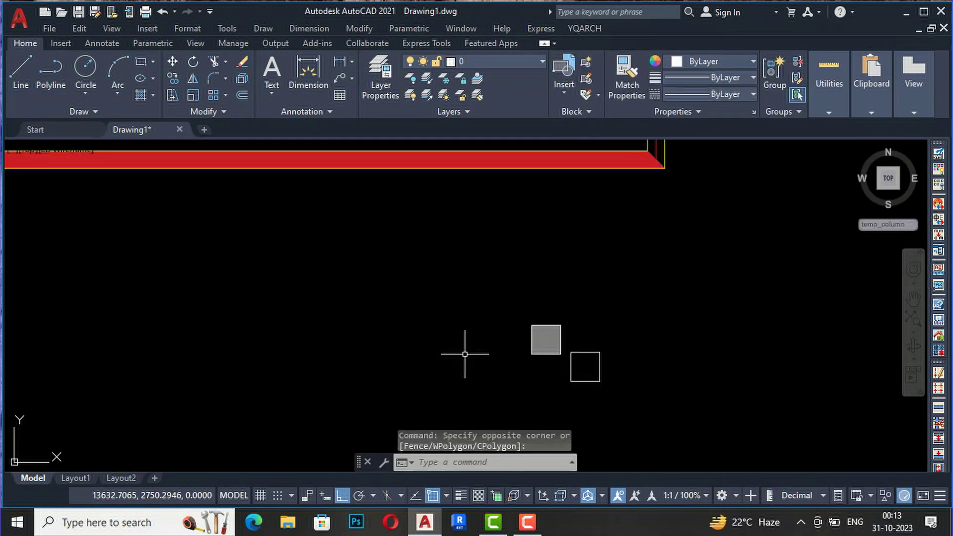
scroll(478, 326, up, 4)
scroll(466, 348, up, 2)
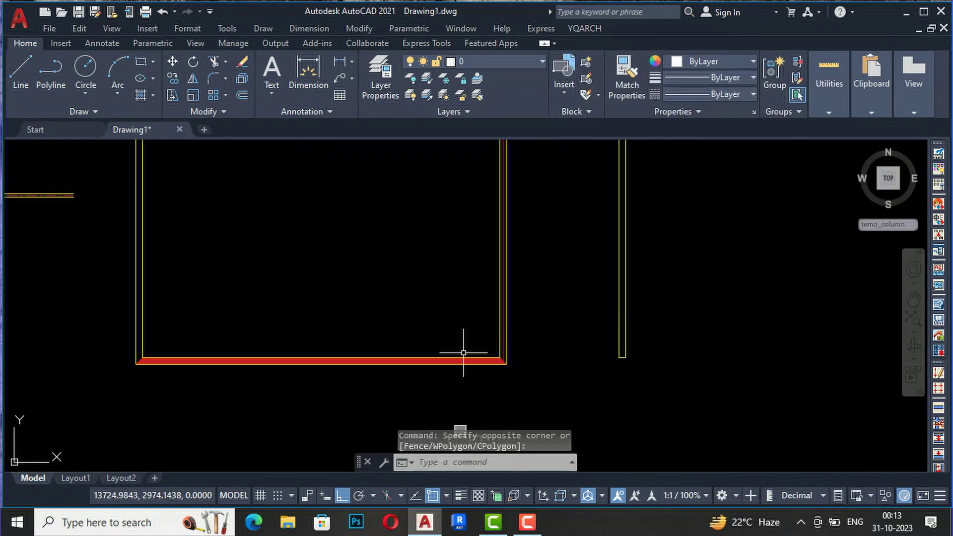
scroll(463, 347, up, 3)
click(506, 356)
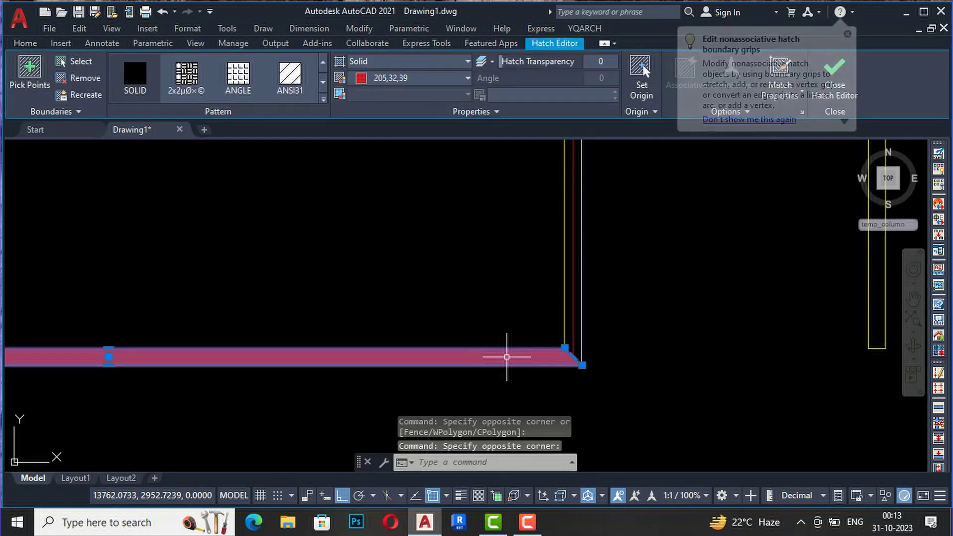
key(Delete)
scroll(667, 357, down, 3)
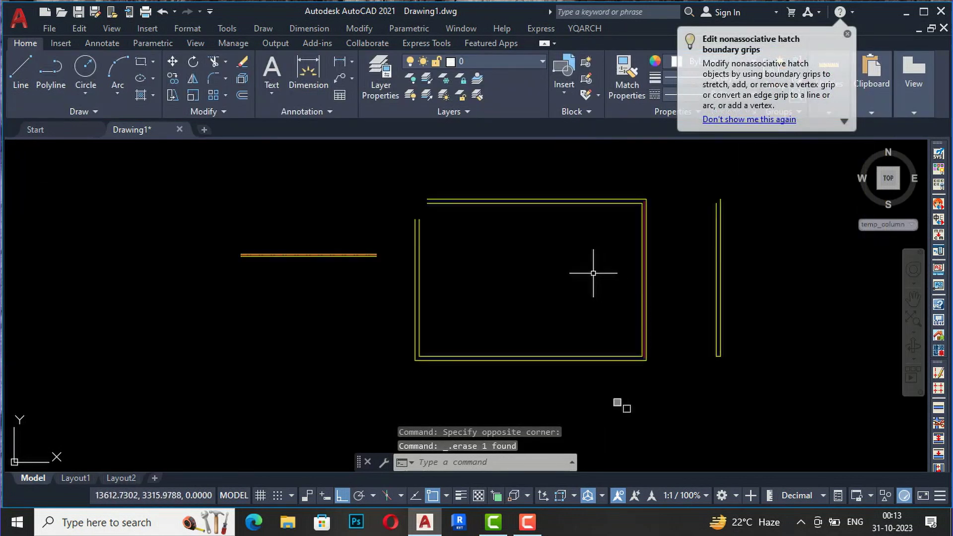
Step: Close the gap at the rectangular outline's top-left corner by filleting the inner and outer wall line pairs
scroll(443, 219, up, 2)
text(f)
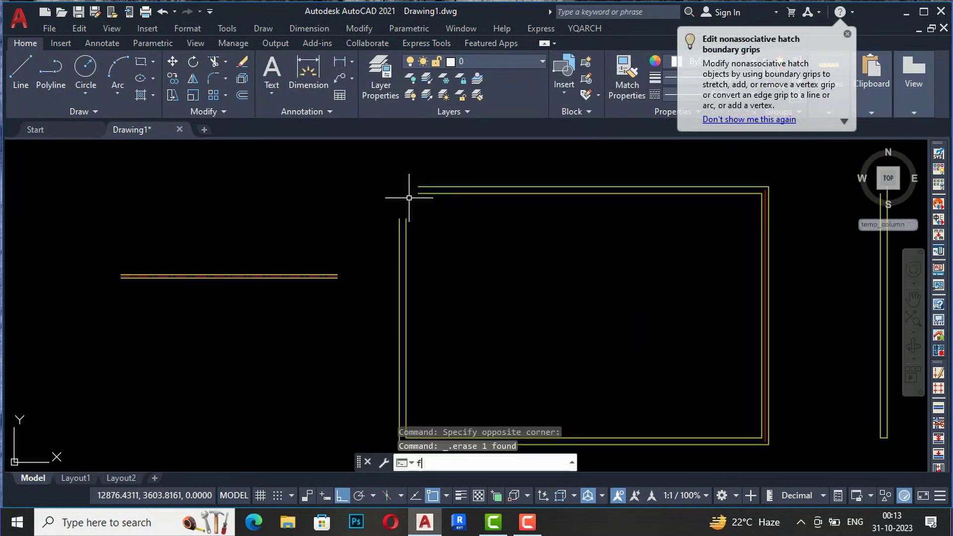
key(Return)
click(402, 232)
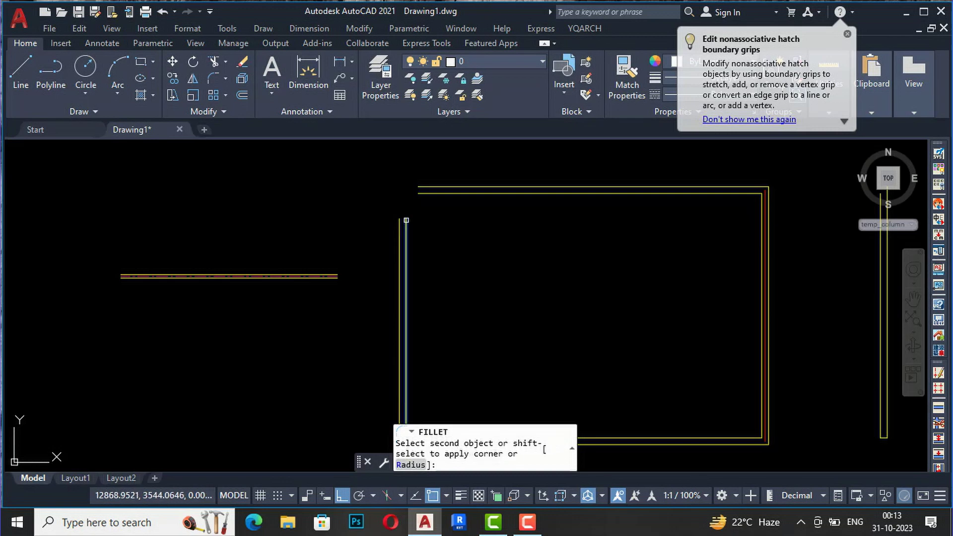
click(420, 193)
key(Return)
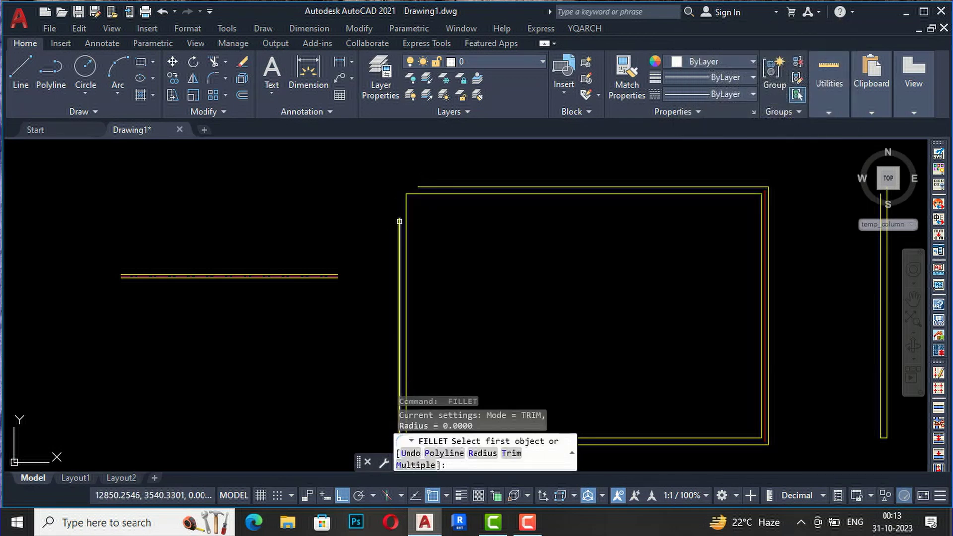
click(400, 223)
click(417, 187)
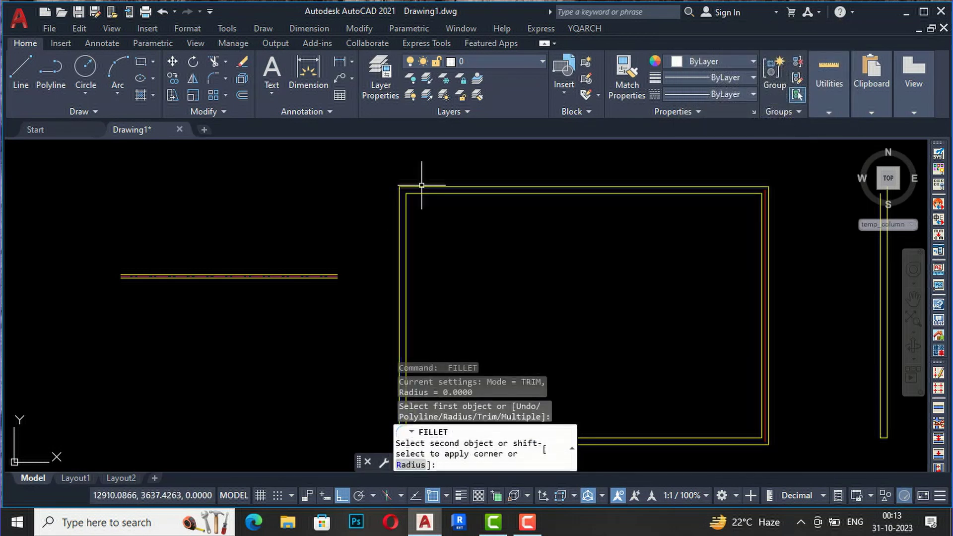
key(Escape)
Step: Rebuild the axis lines of all four walls of the rectangular outline with YQArch's Rebuilt Wall Axis
scroll(452, 148, down, 2)
click(578, 28)
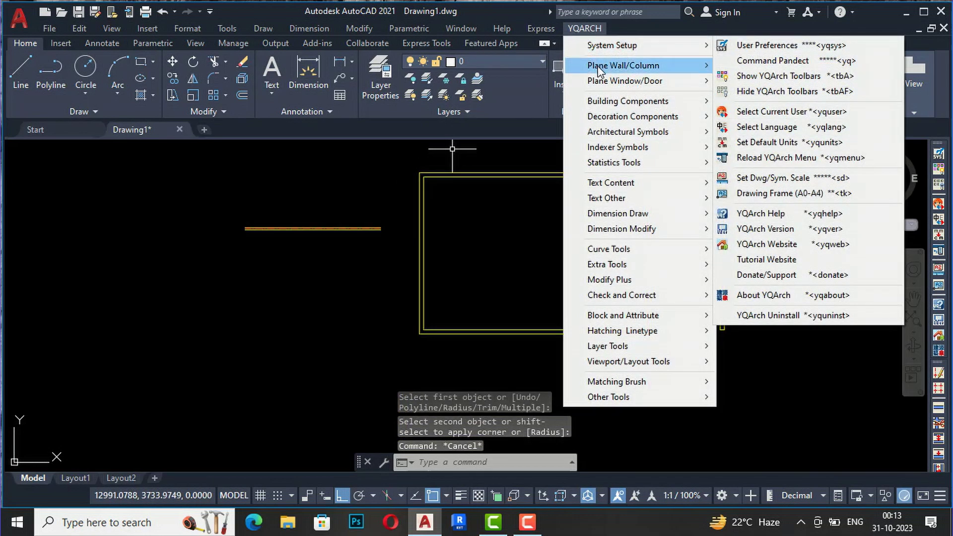
mouse_move(599, 69)
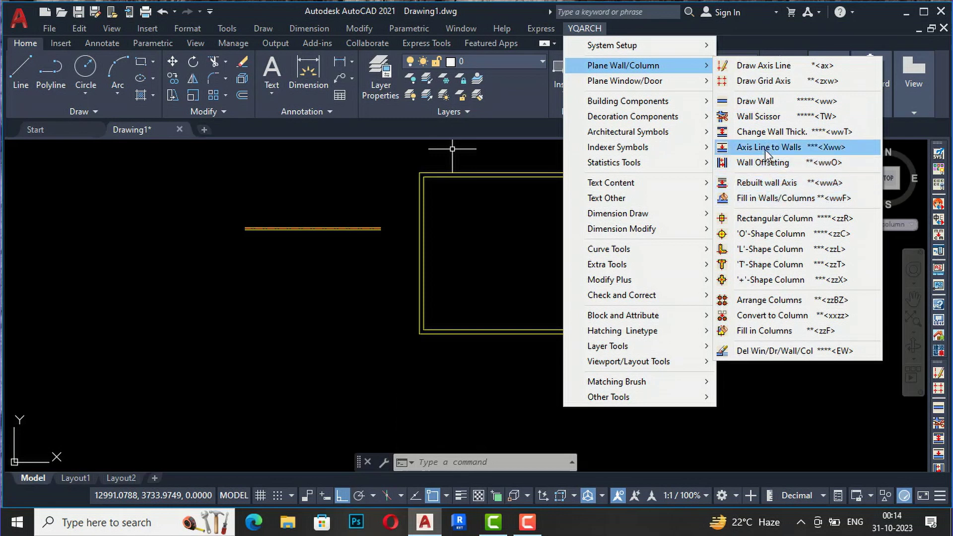
click(764, 183)
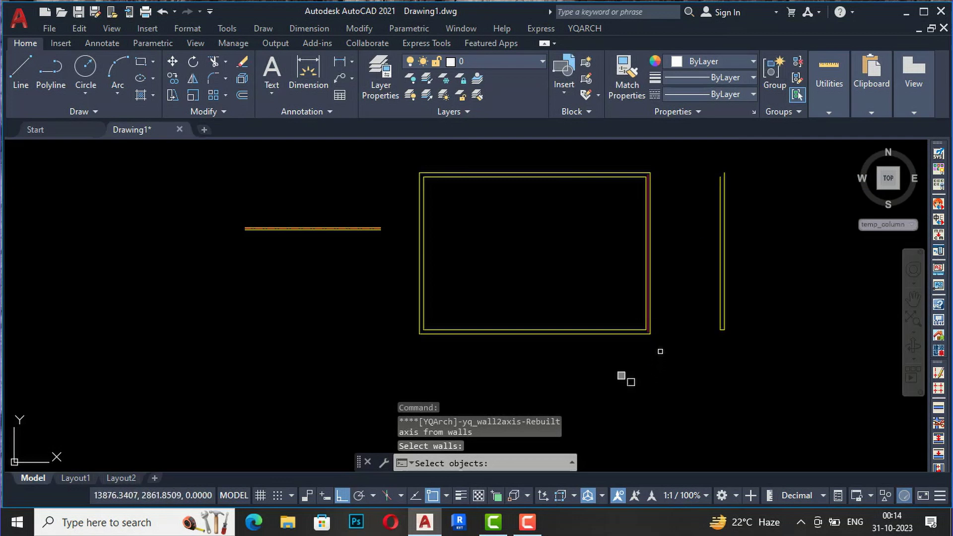
click(672, 348)
click(398, 157)
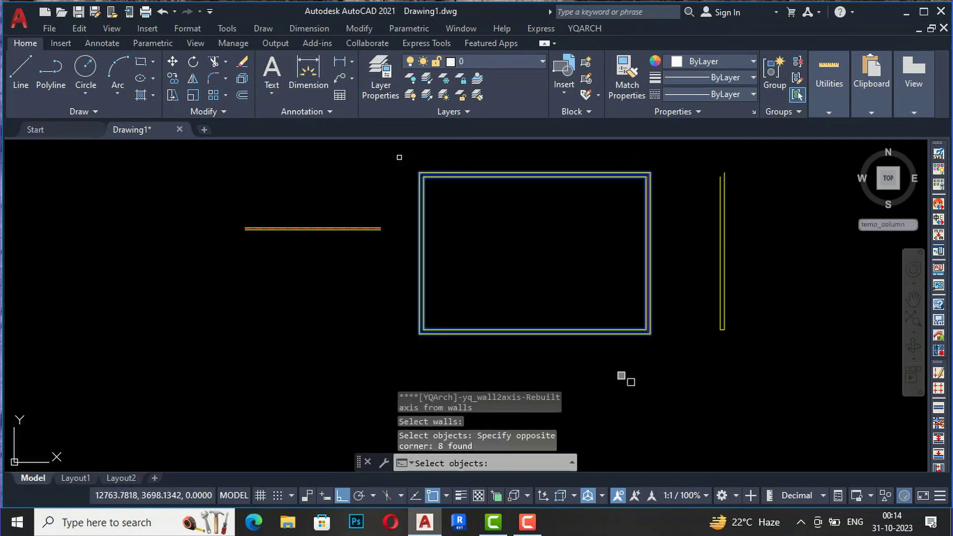
key(Return)
scroll(504, 170, up, 4)
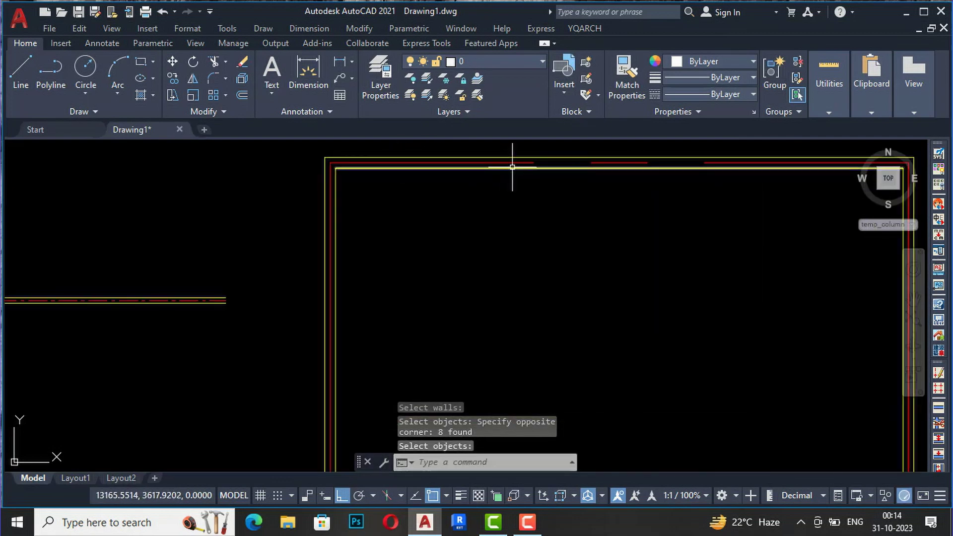
Step: Move the filled column by its bottom-left corner onto the axis intersection at the rectangular outline's bottom-left corner
scroll(481, 155, down, 4)
scroll(620, 361, up, 4)
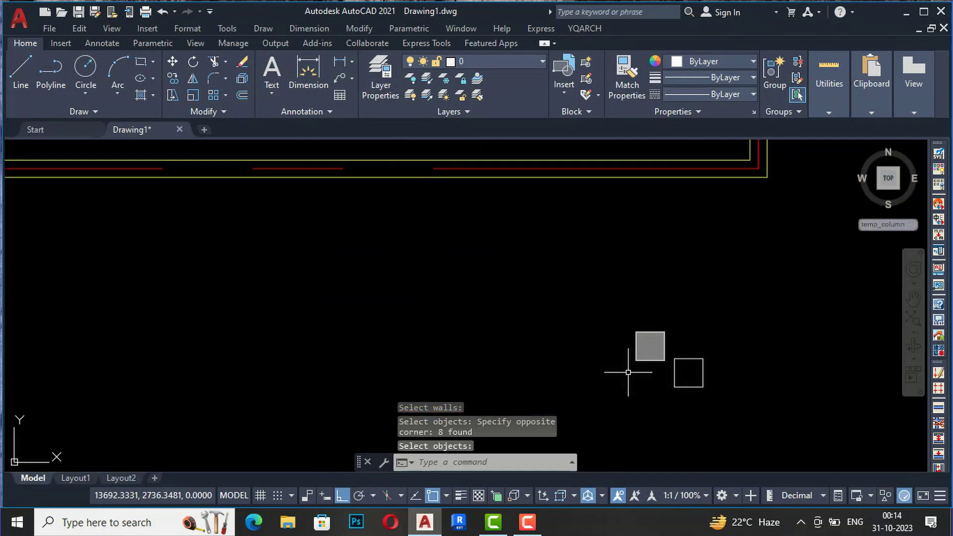
click(636, 347)
click(624, 375)
text(m)
key(Return)
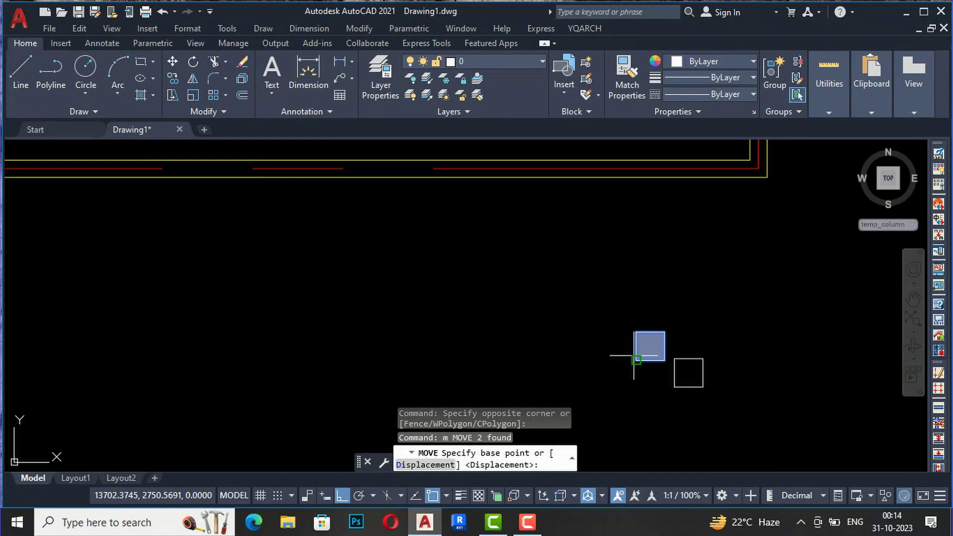
click(636, 358)
scroll(755, 198, down, 4)
scroll(400, 233, up, 4)
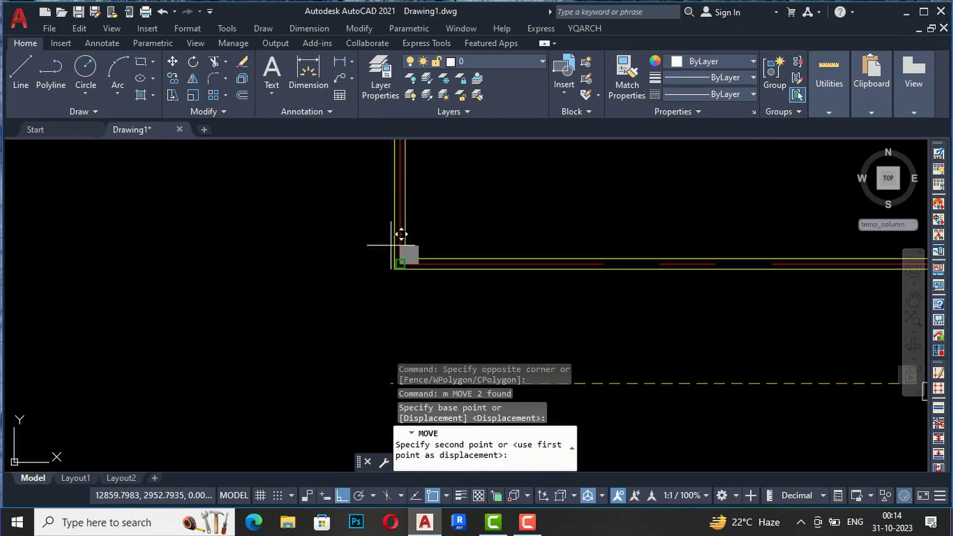
click(401, 266)
key(Escape)
scroll(402, 266, up, 6)
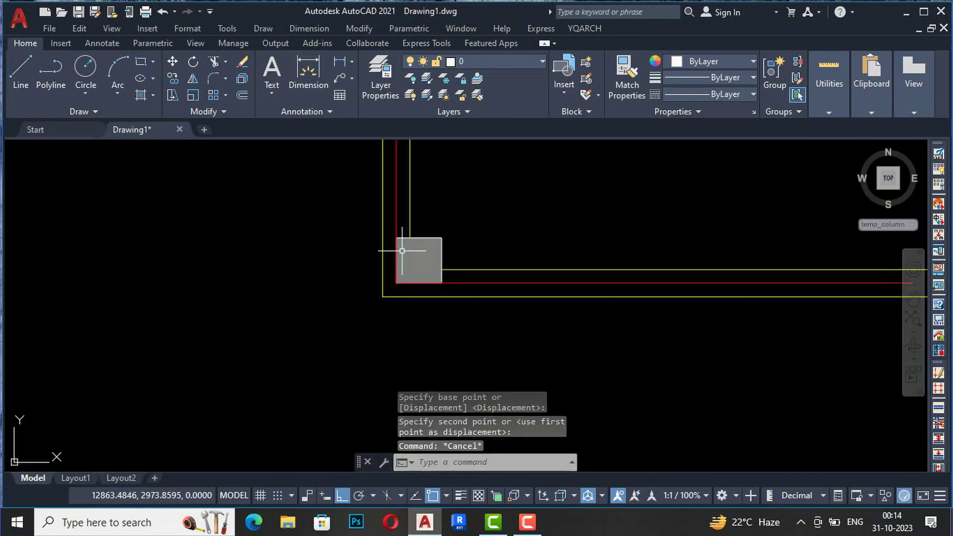
Step: Move the filled column by its bottom-left corner to the outer wall corner at the outline's bottom-left
key(Escape)
click(469, 219)
click(441, 303)
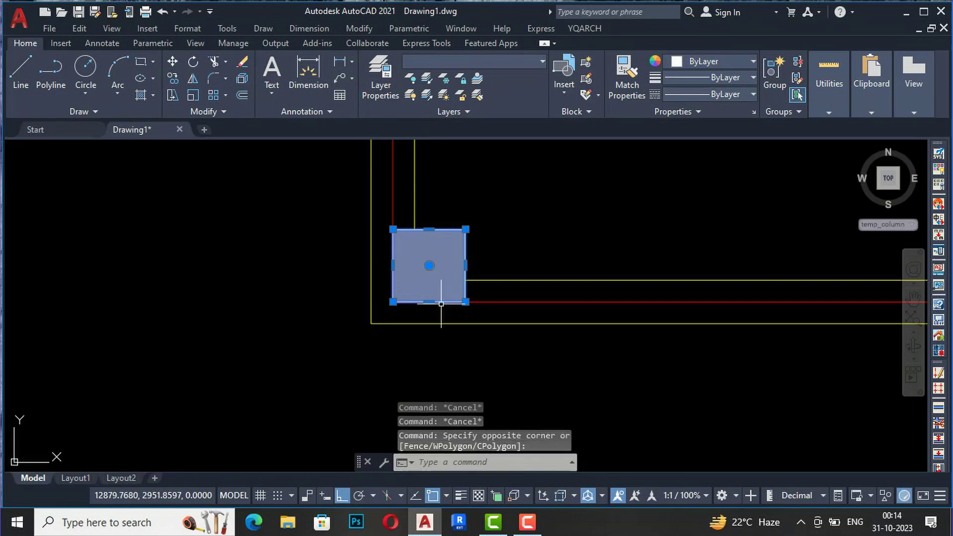
text(m)
key(Return)
click(393, 301)
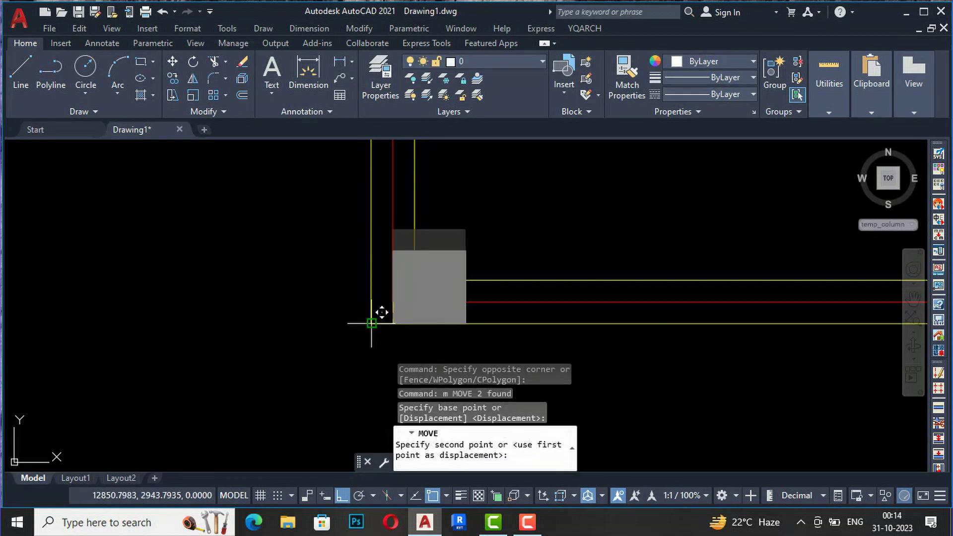
click(371, 323)
key(Escape)
scroll(333, 308, down, 10)
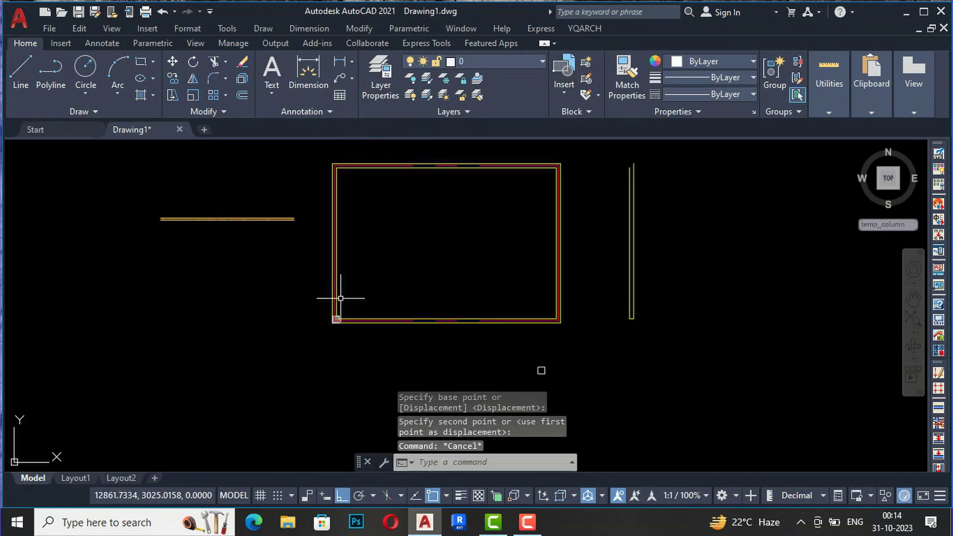
Step: Place unfilled 30 × 30 rectangular columns at the axis intersections of the whole rectangular outline with YQArch's Arrange Columns
click(578, 27)
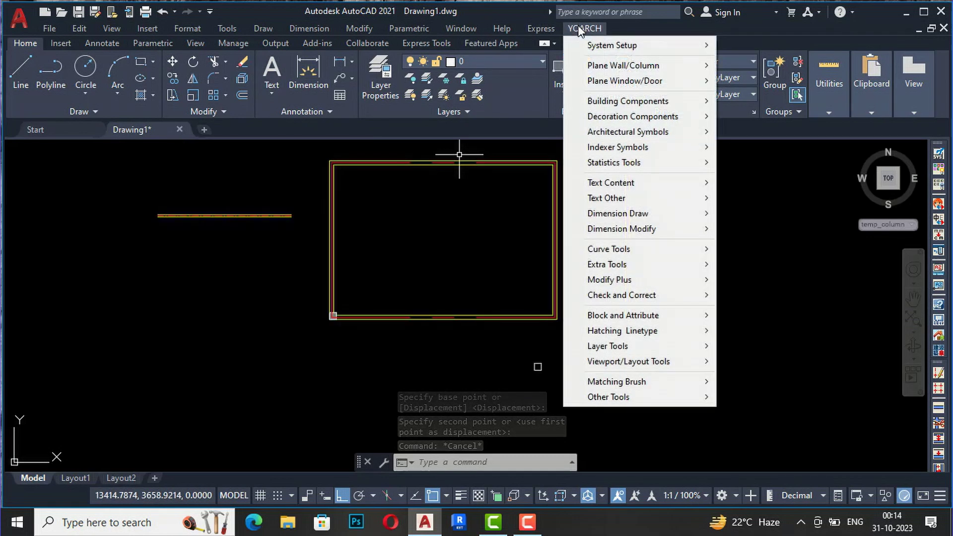
mouse_move(689, 66)
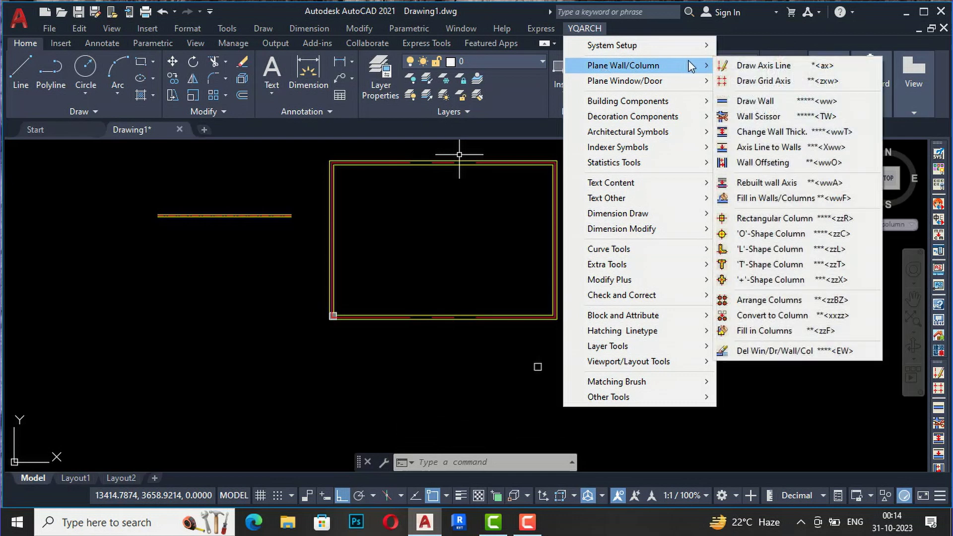
click(777, 304)
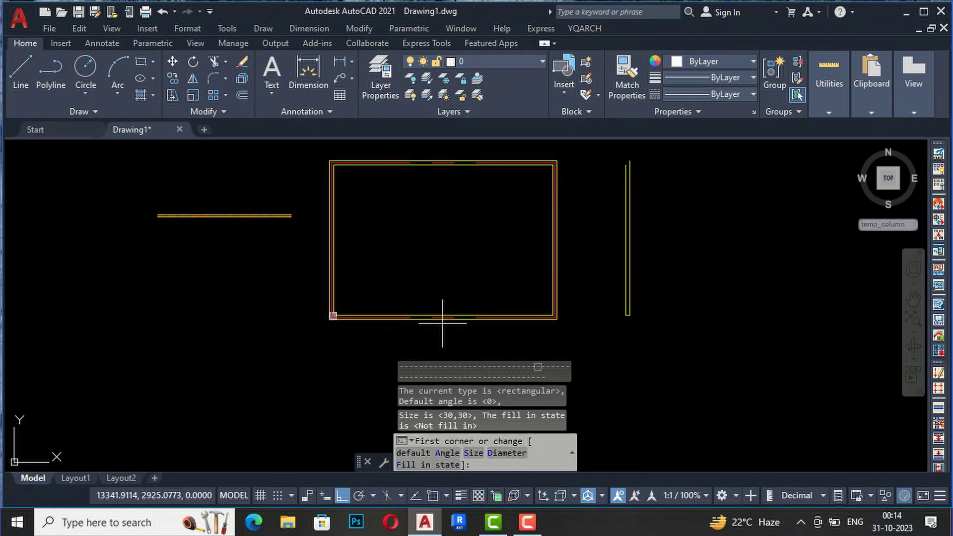
click(316, 334)
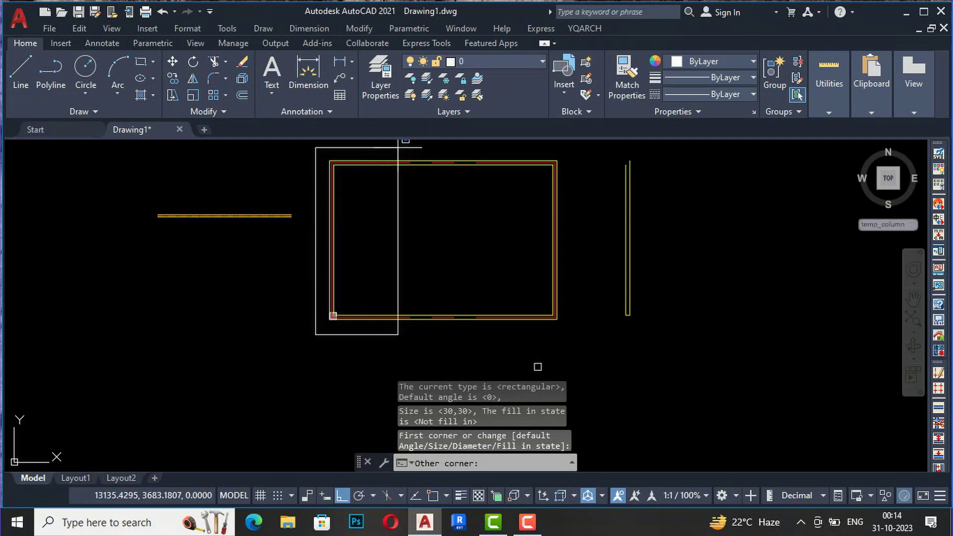
click(579, 148)
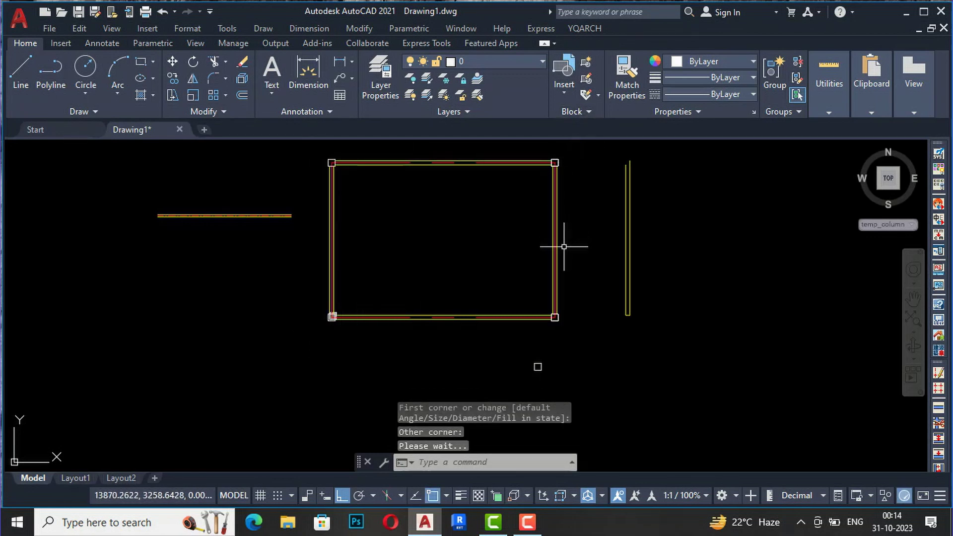
scroll(562, 141, up, 4)
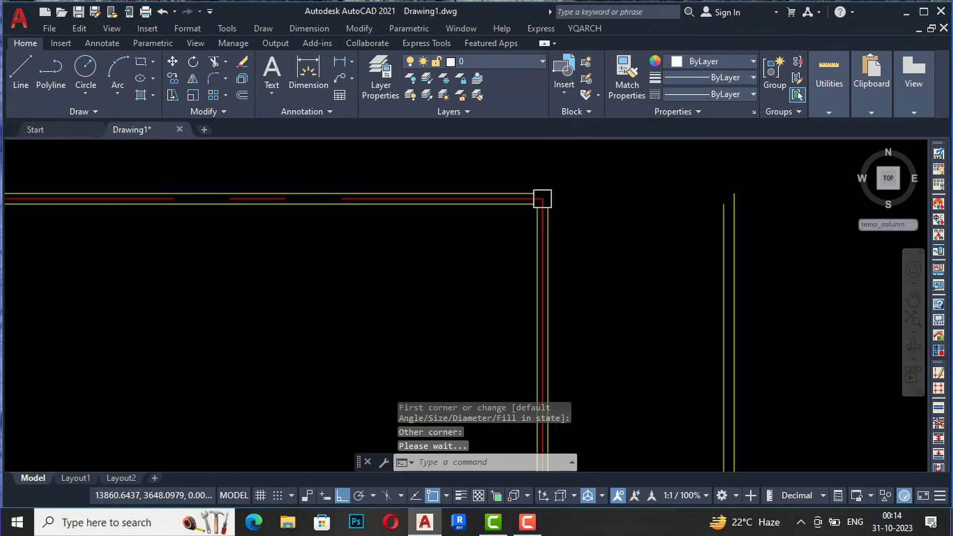
scroll(556, 149, down, 4)
scroll(251, 202, down, 2)
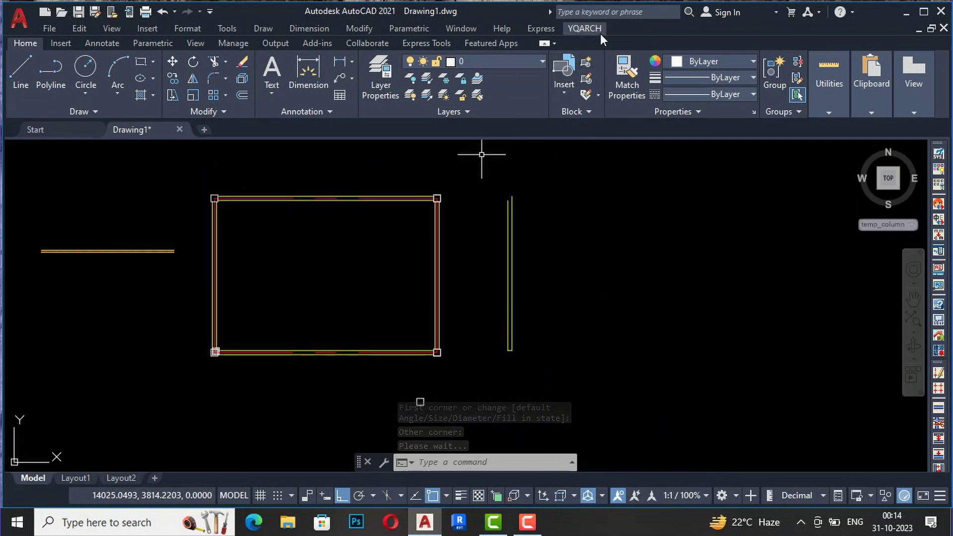
Step: Draw a circle in the empty space to the right of the standalone vertical wall
click(585, 28)
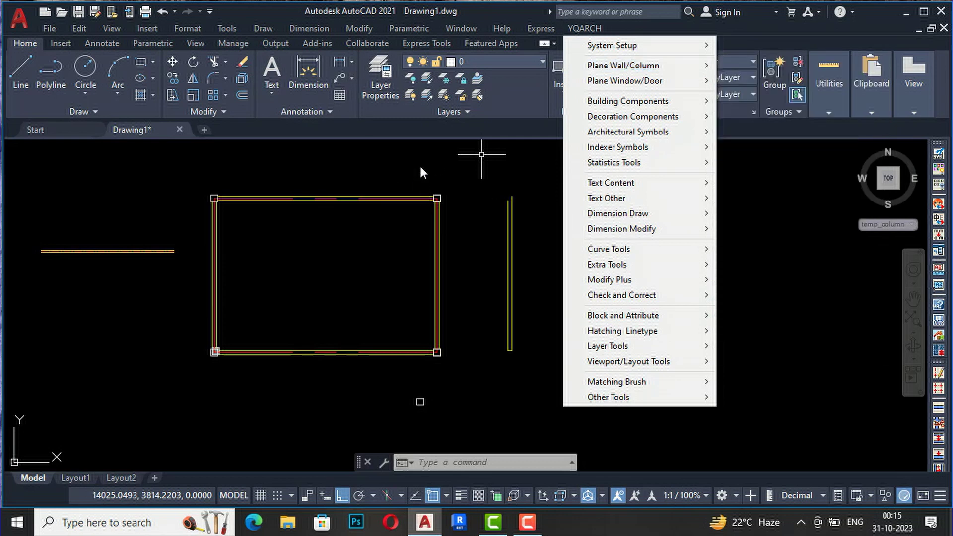
click(420, 172)
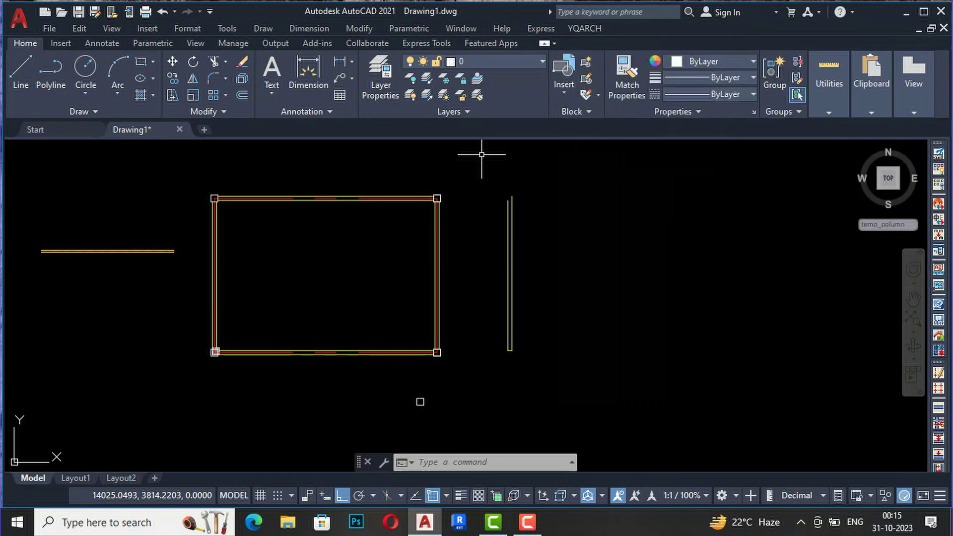
click(97, 65)
click(584, 282)
key(Escape)
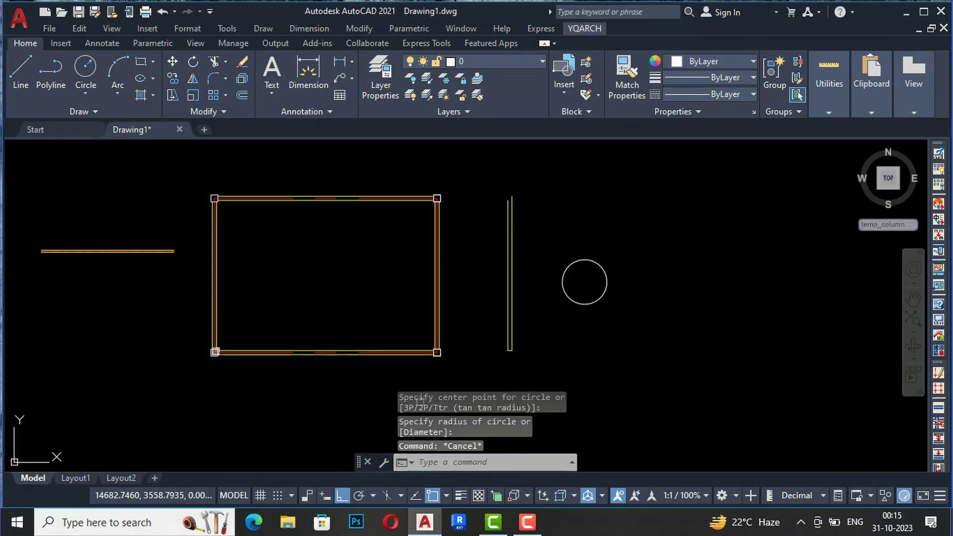
click(628, 345)
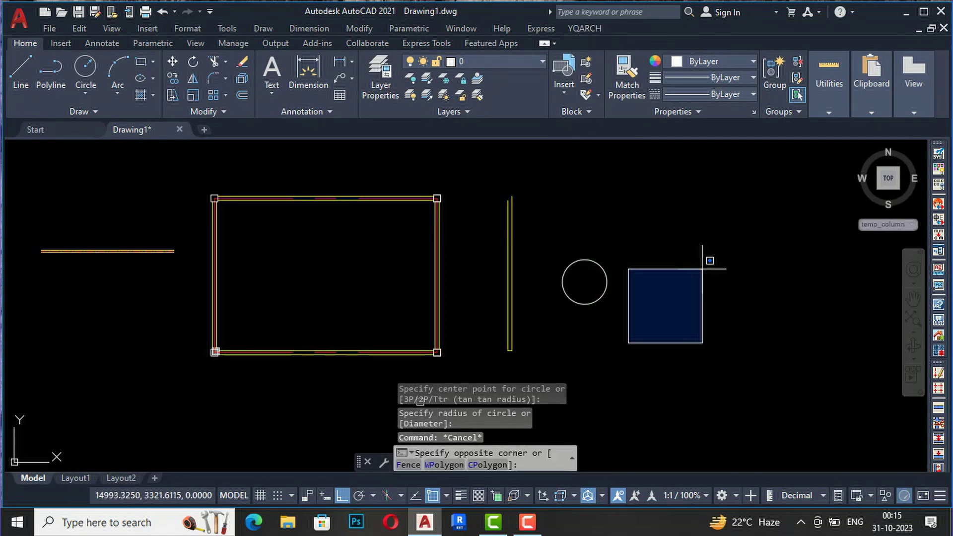
click(670, 155)
Step: Convert the circle beside the vertical wall into a column with YQArch's Convert to Column
click(583, 29)
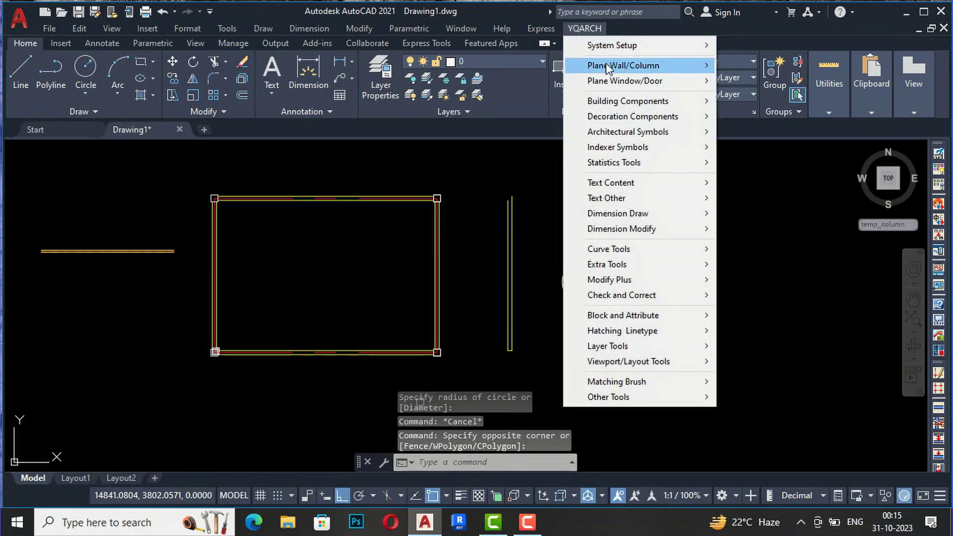
mouse_move(655, 70)
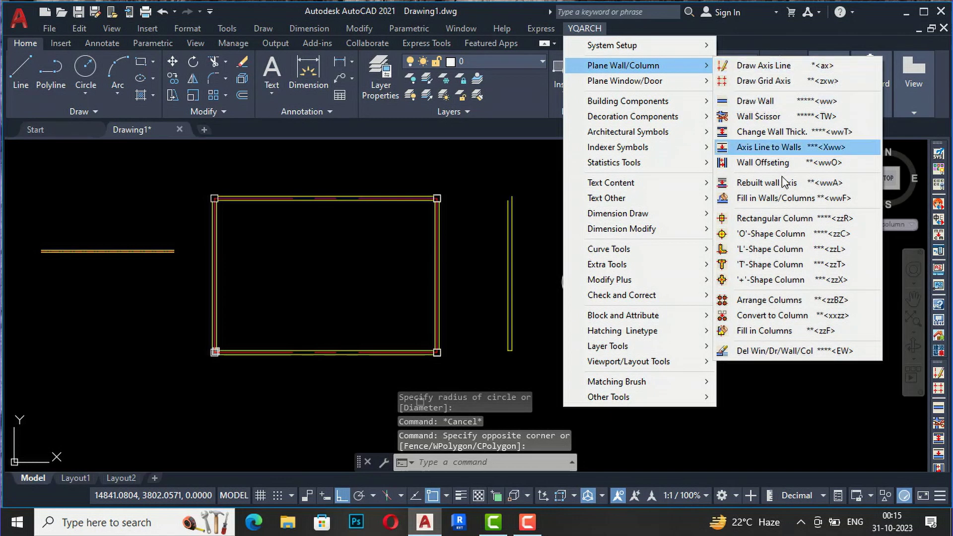
click(787, 317)
click(649, 328)
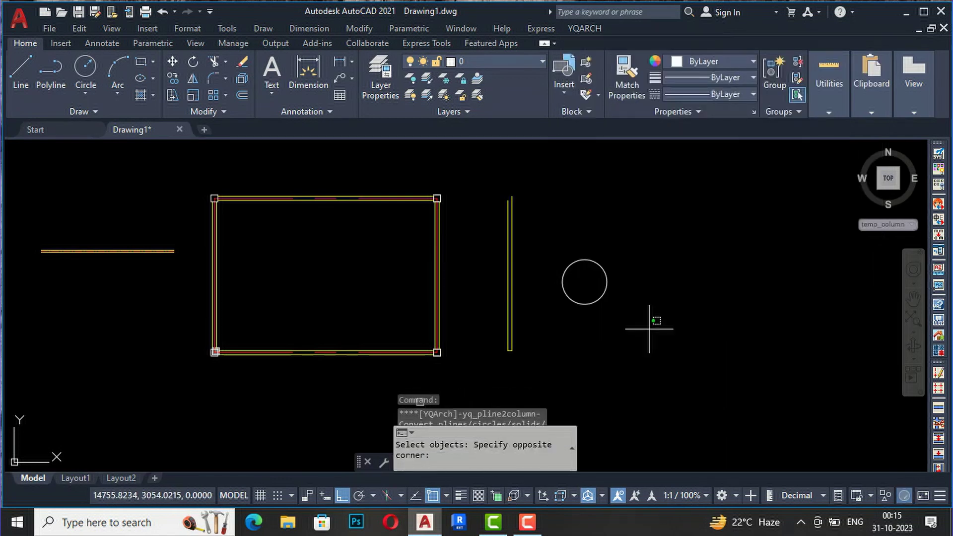
click(552, 232)
key(Return)
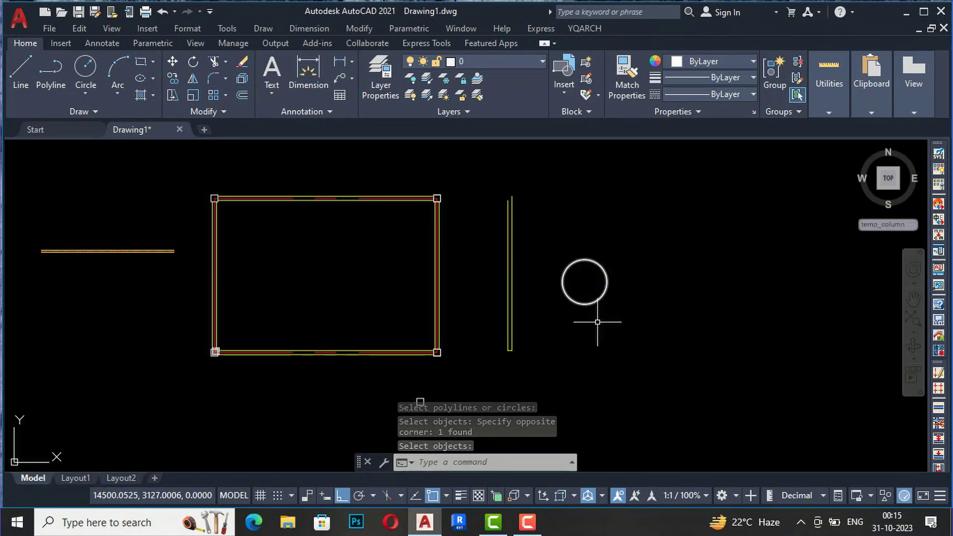
Step: Fill the circular column beside the vertical wall with YQArch's Fill in Columns
click(570, 28)
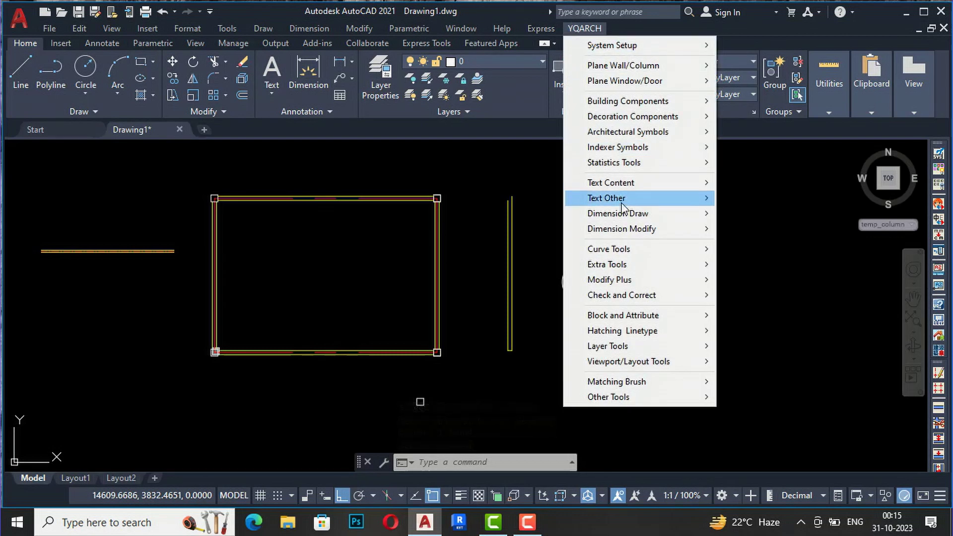
mouse_move(633, 67)
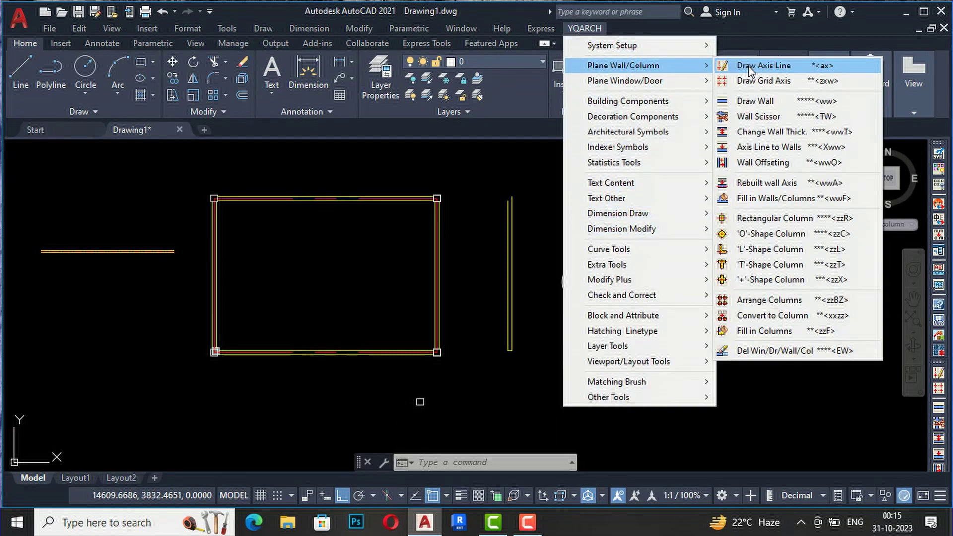
click(788, 330)
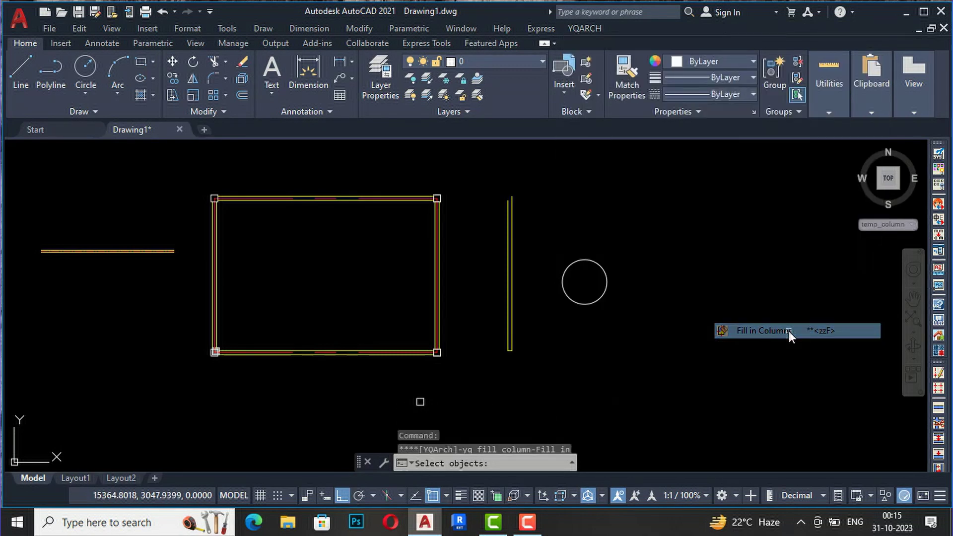
click(671, 341)
click(550, 228)
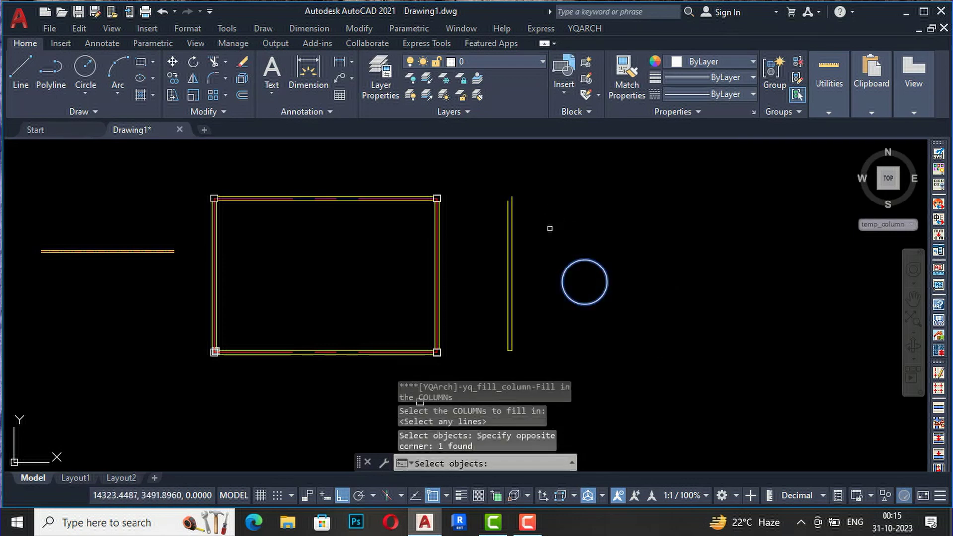
key(Return)
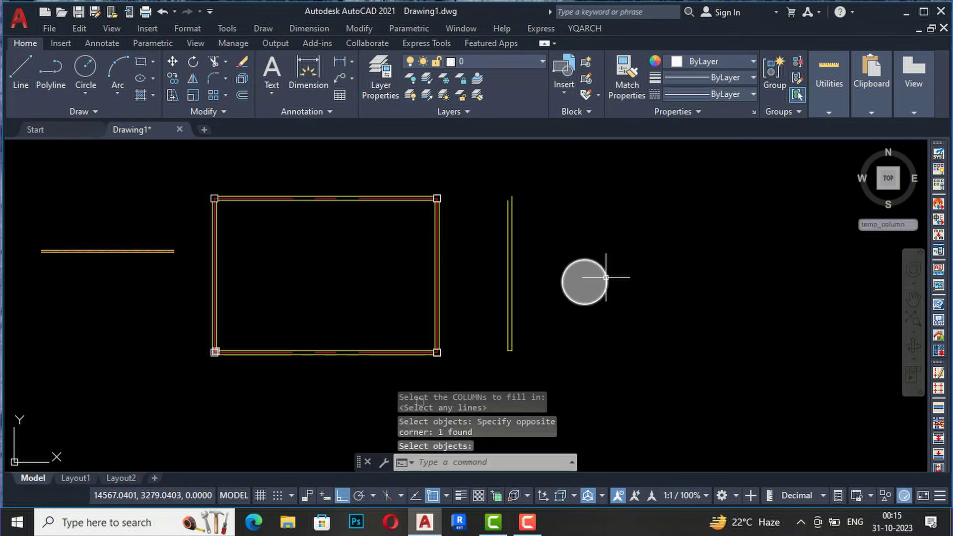
scroll(586, 277, up, 4)
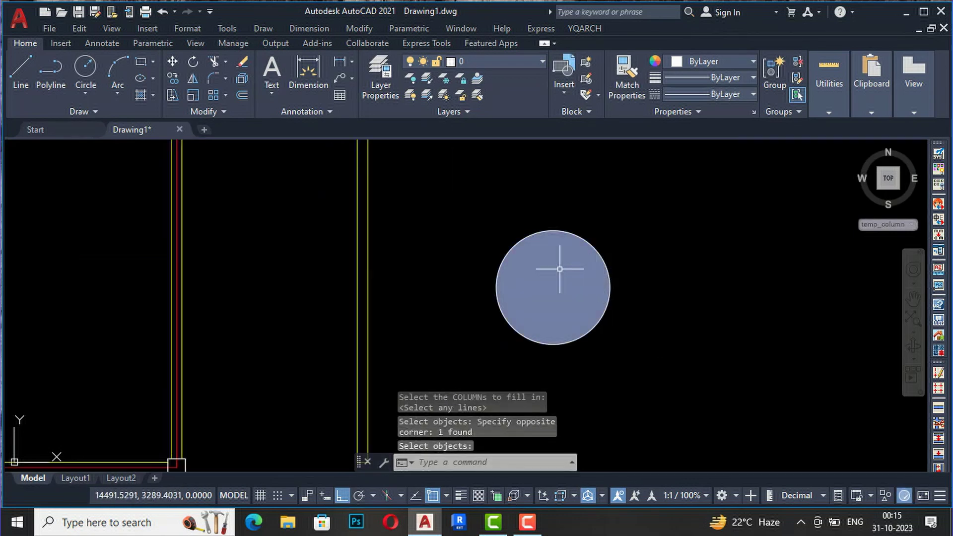
click(585, 28)
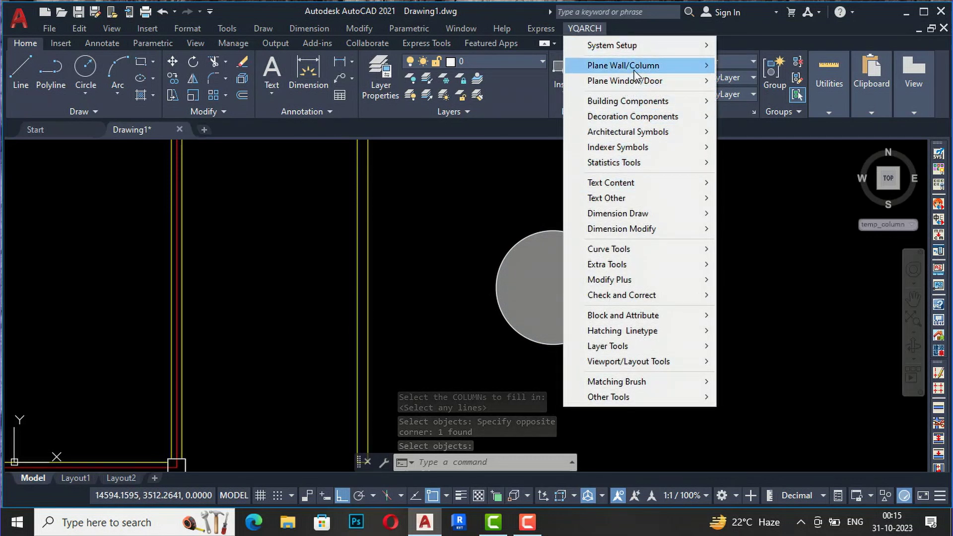
mouse_move(648, 66)
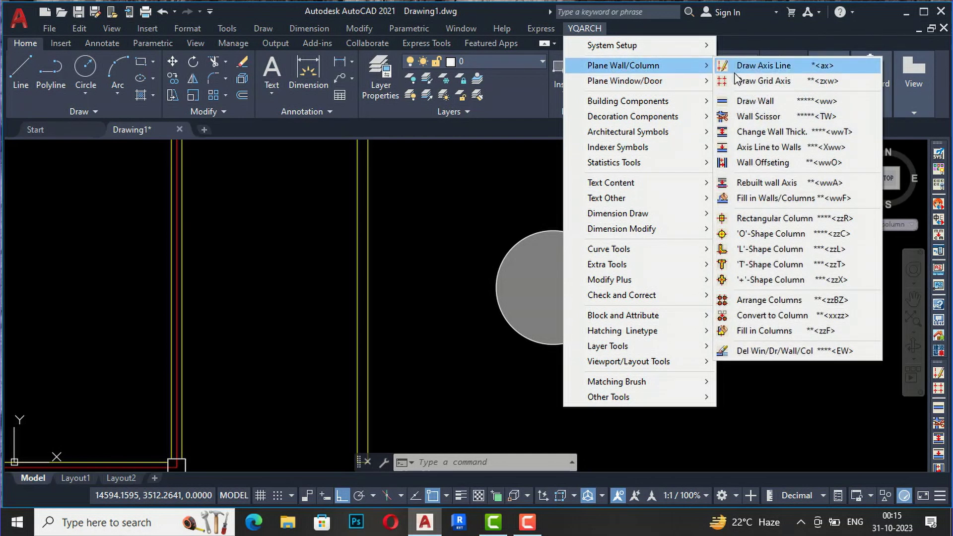
click(622, 141)
mouse_move(494, 410)
mouse_down()
mouse_move(570, 319)
mouse_move(727, 291)
mouse_move(328, 227)
mouse_move(347, 201)
mouse_move(341, 362)
mouse_move(429, 127)
mouse_move(432, 149)
mouse_move(464, 181)
mouse_move(547, 340)
mouse_move(565, 233)
mouse_move(276, 202)
mouse_move(191, 355)
mouse_move(605, 397)
mouse_move(794, 315)
mouse_up()
scroll(727, 291, down, 4)
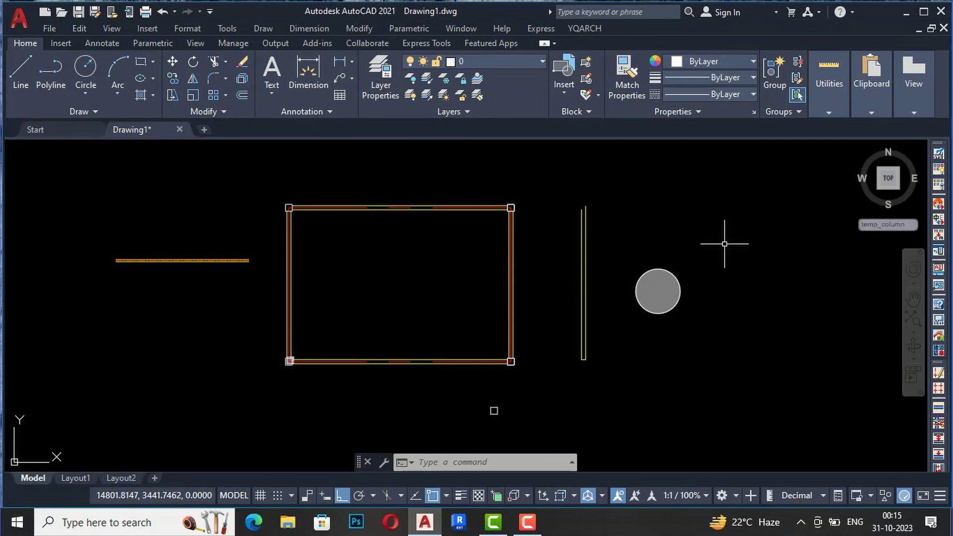
click(581, 28)
mouse_move(640, 82)
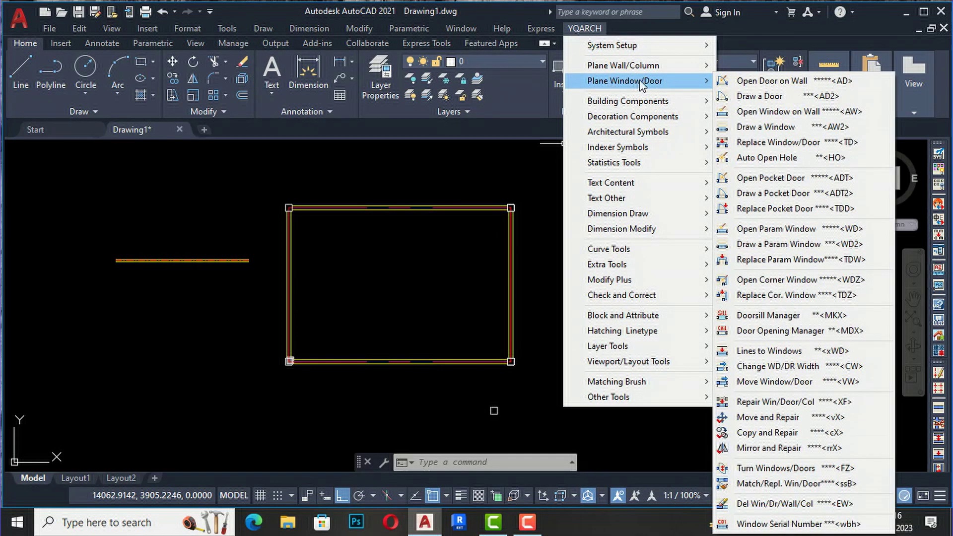
click(523, 174)
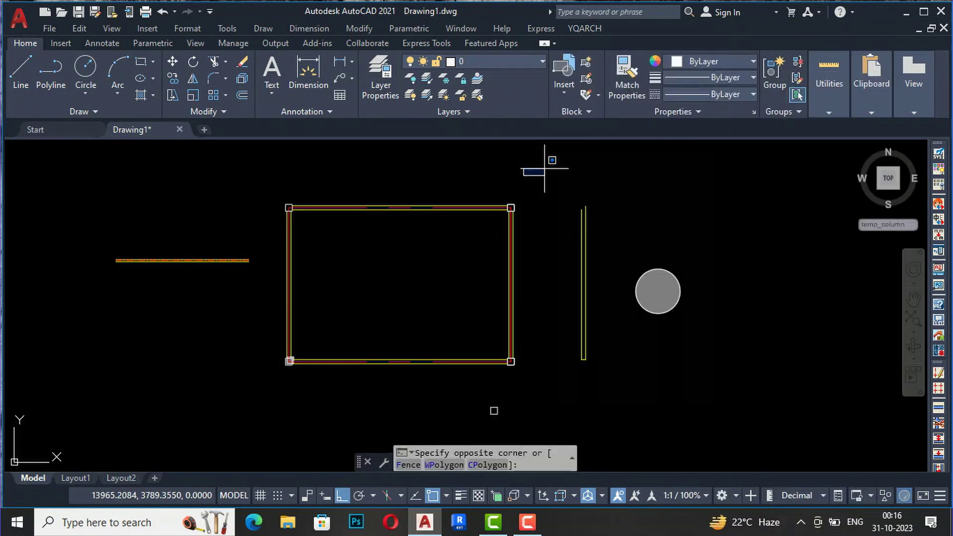